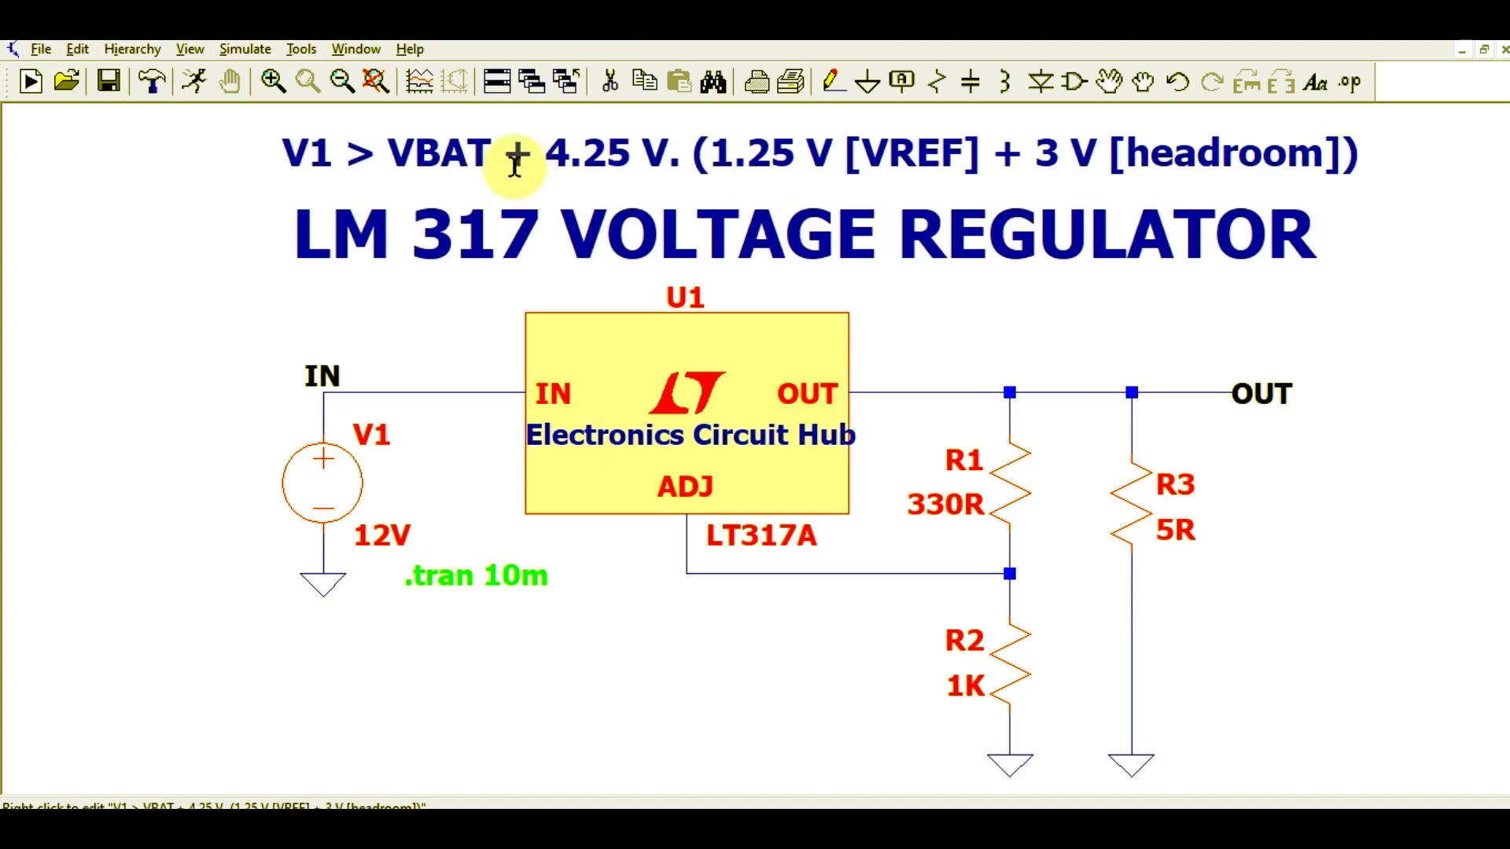
Edit the headroom note to replace VBAT with OUT, reading V1 > OUT + 4.25 V
right_click(474, 153)
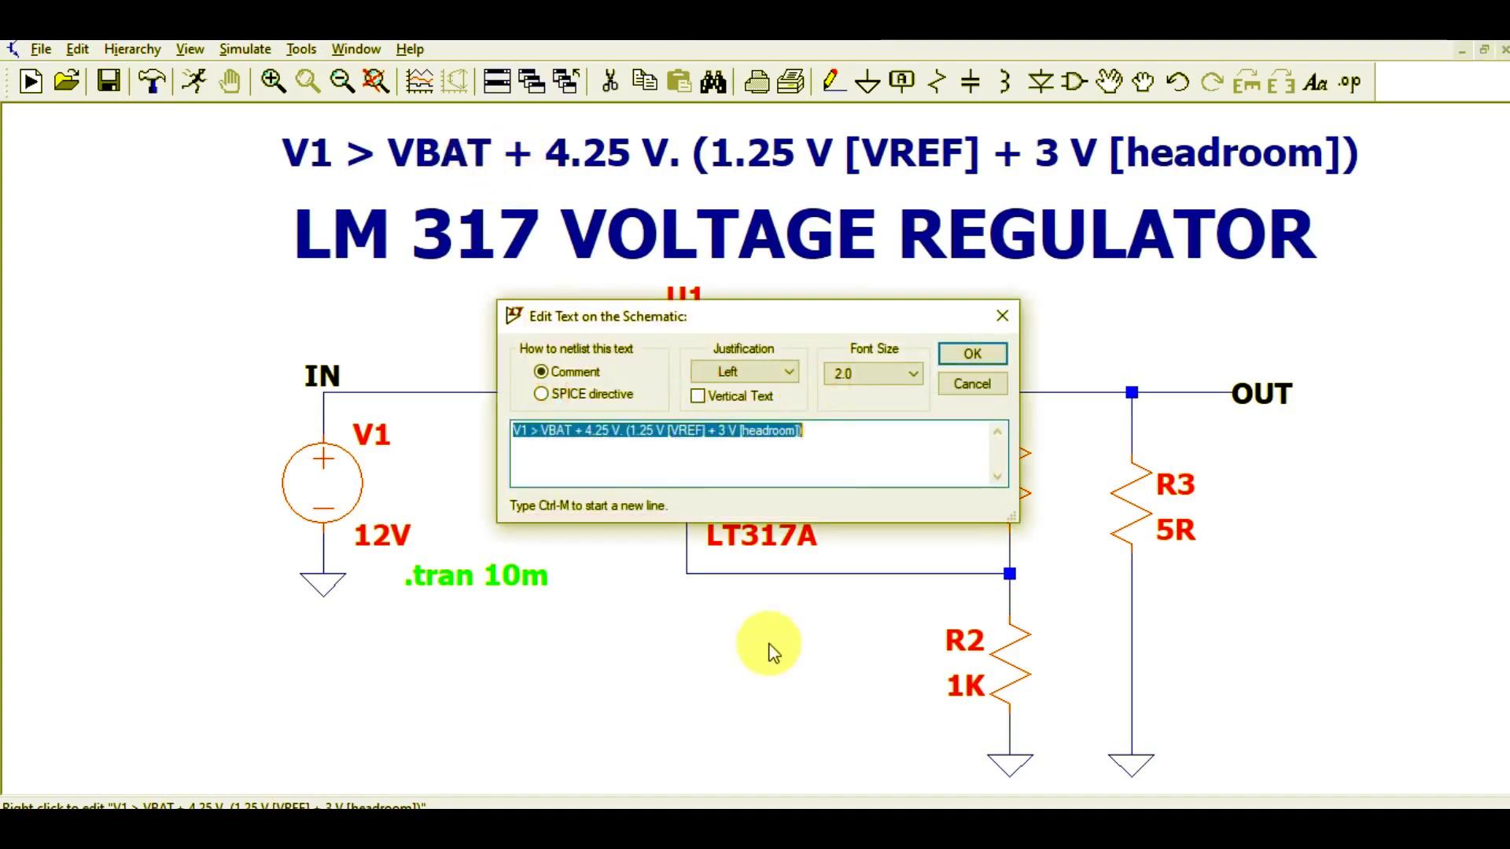
click(573, 429)
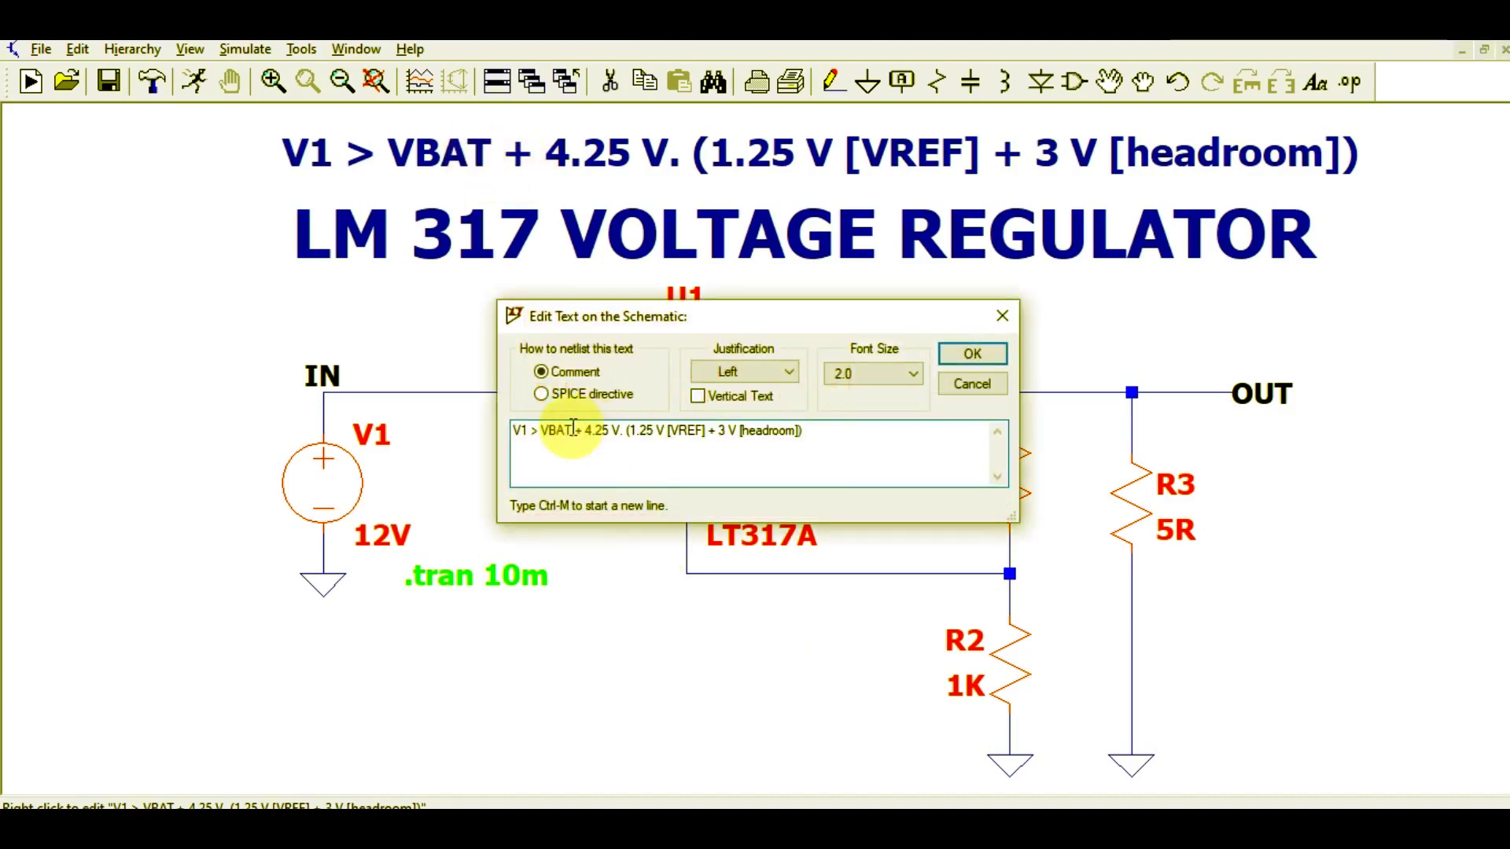
key(BackSpace)
key(BackSpace)
key(BackSpace)
key(BackSpace)
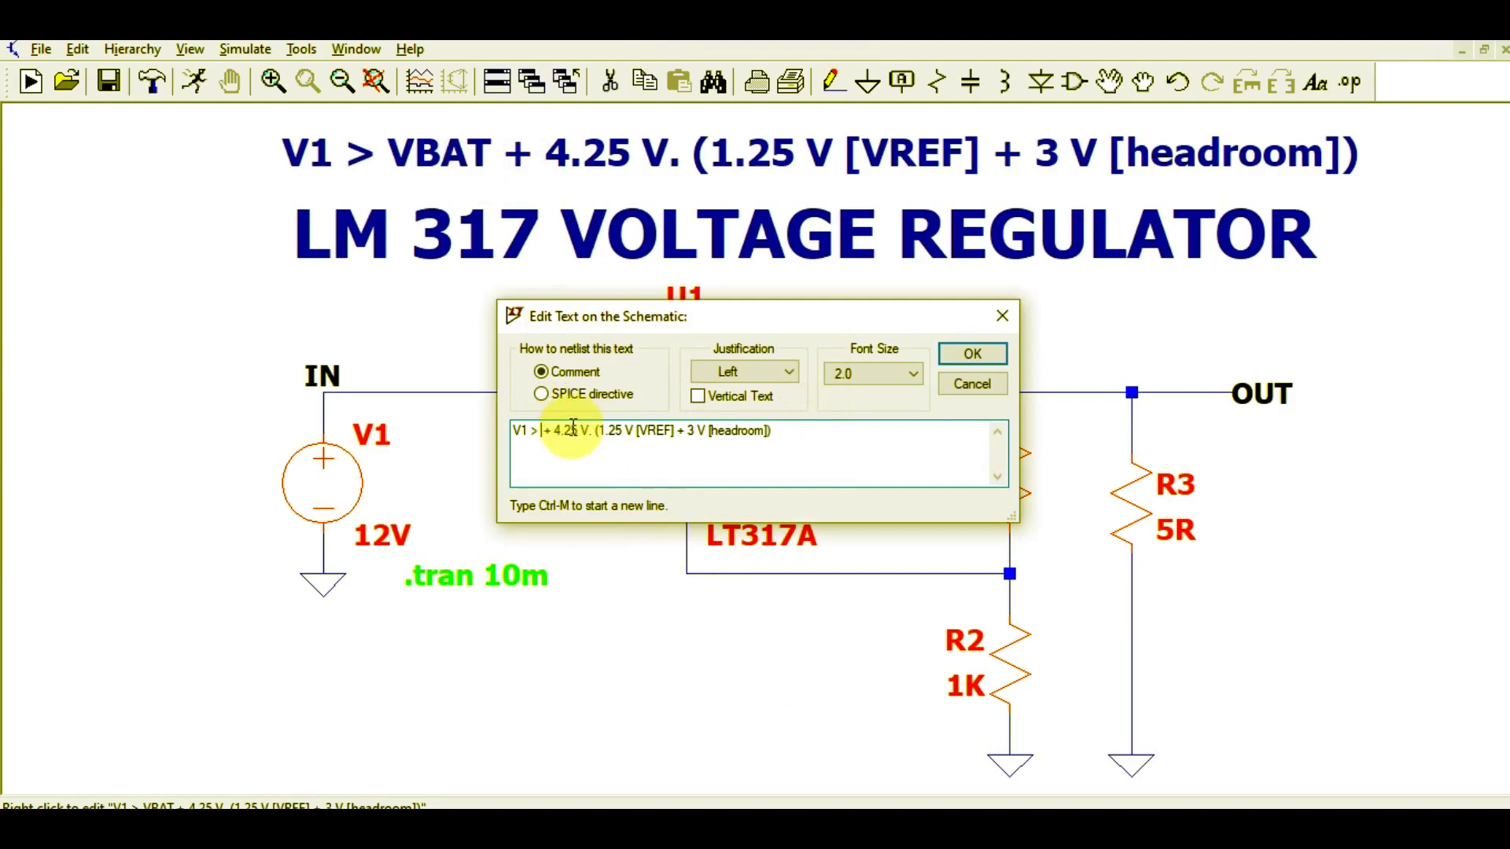
text(OUT)
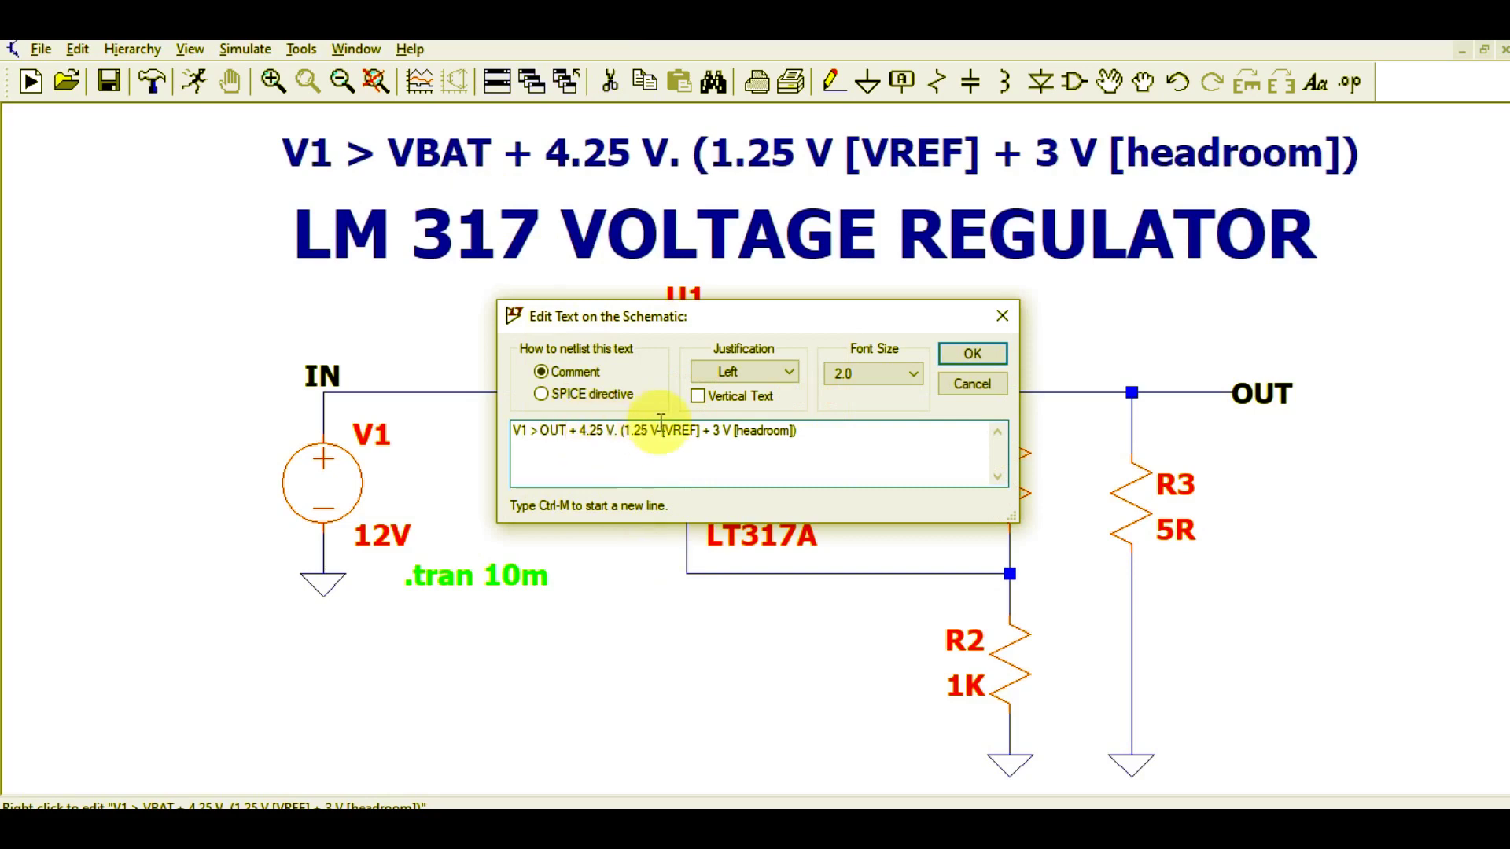
click(968, 354)
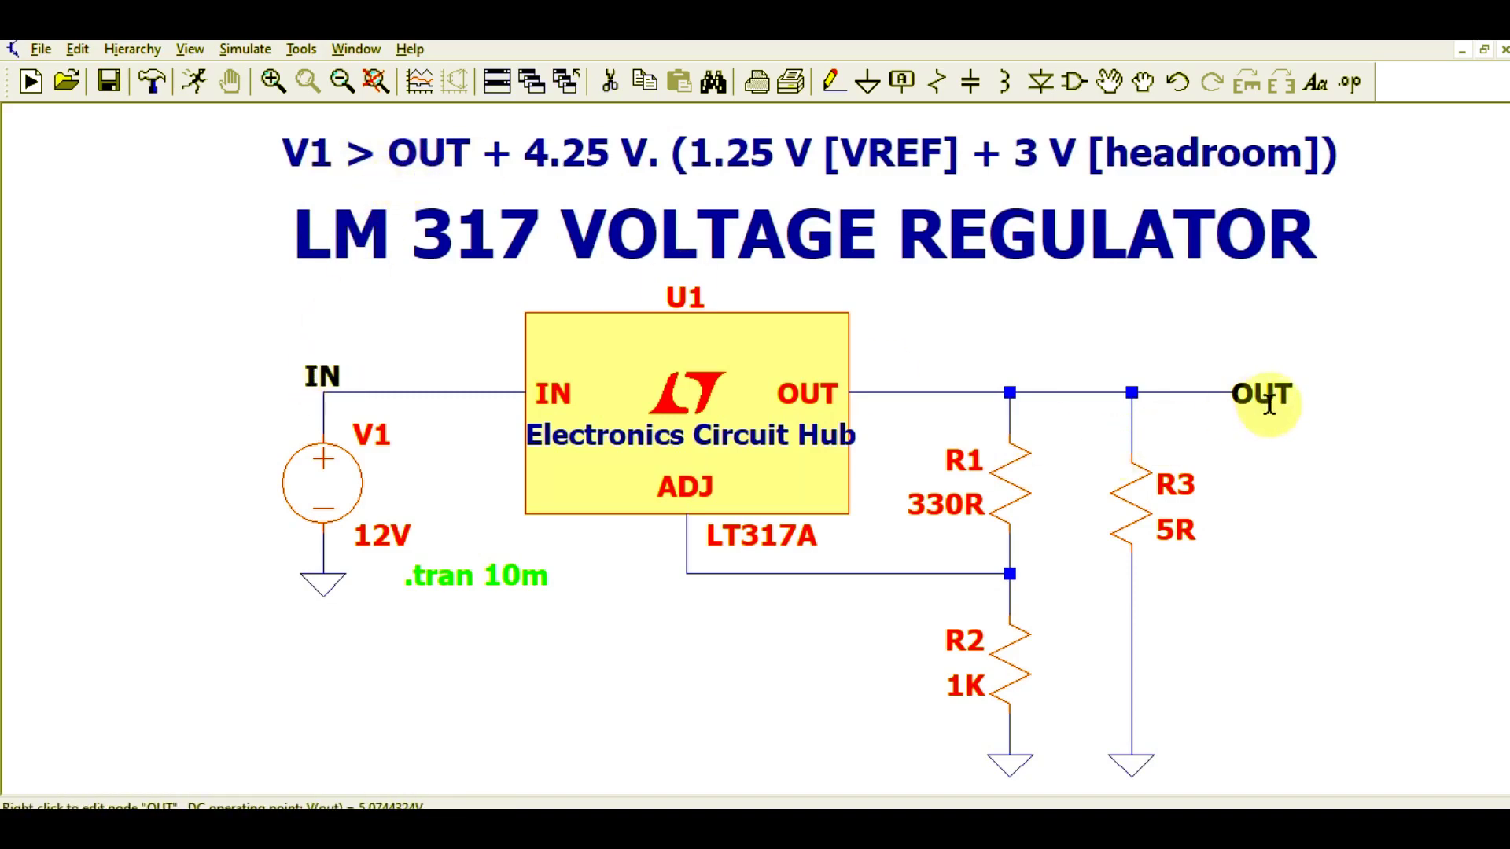
Change the note's leading V1 to IN, so it reads IN > OUT + 4.25 V
right_click(322, 152)
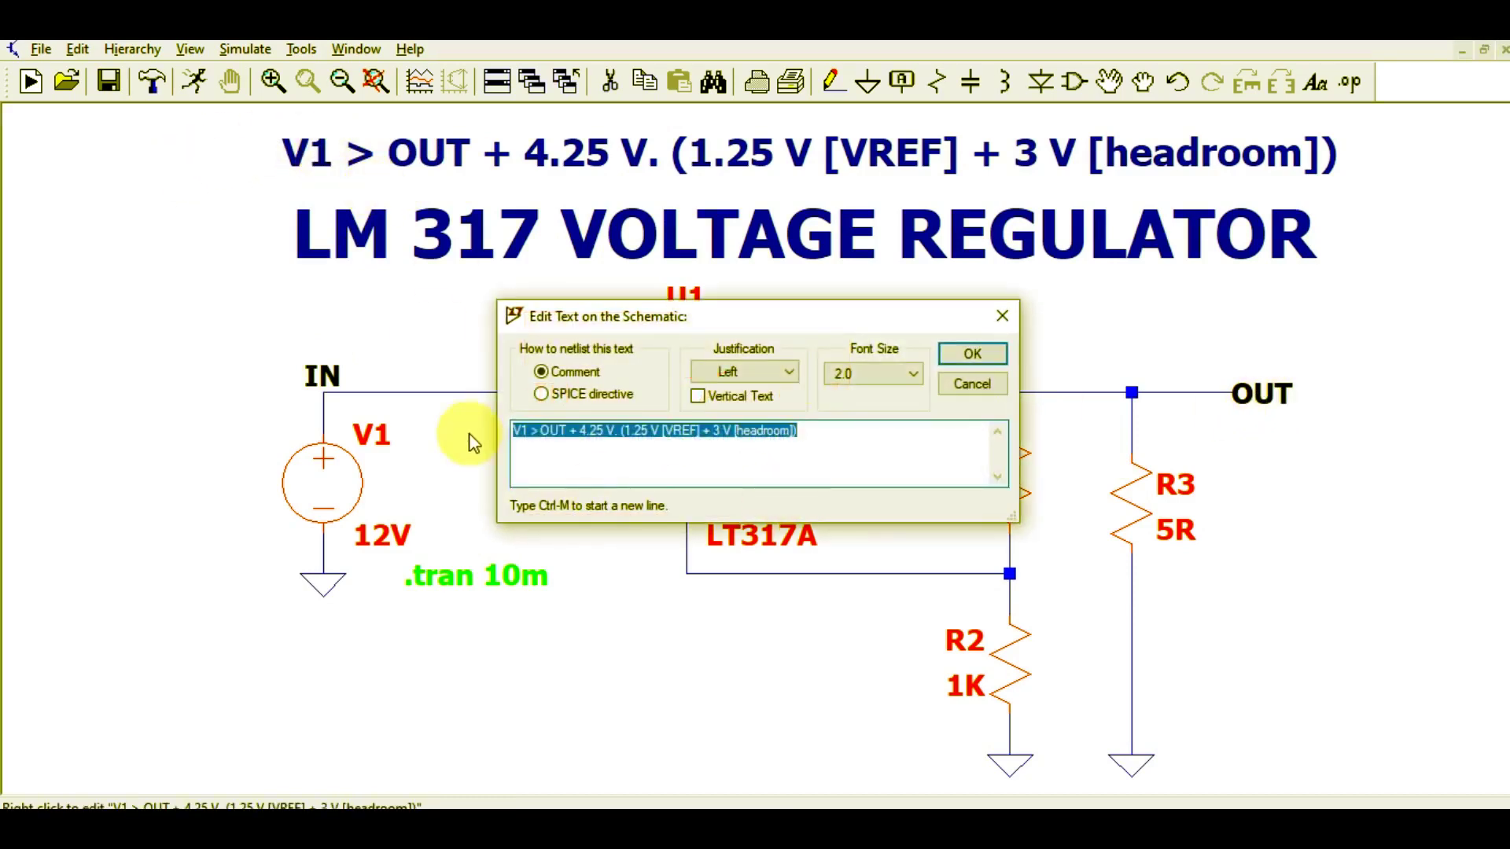
click(526, 431)
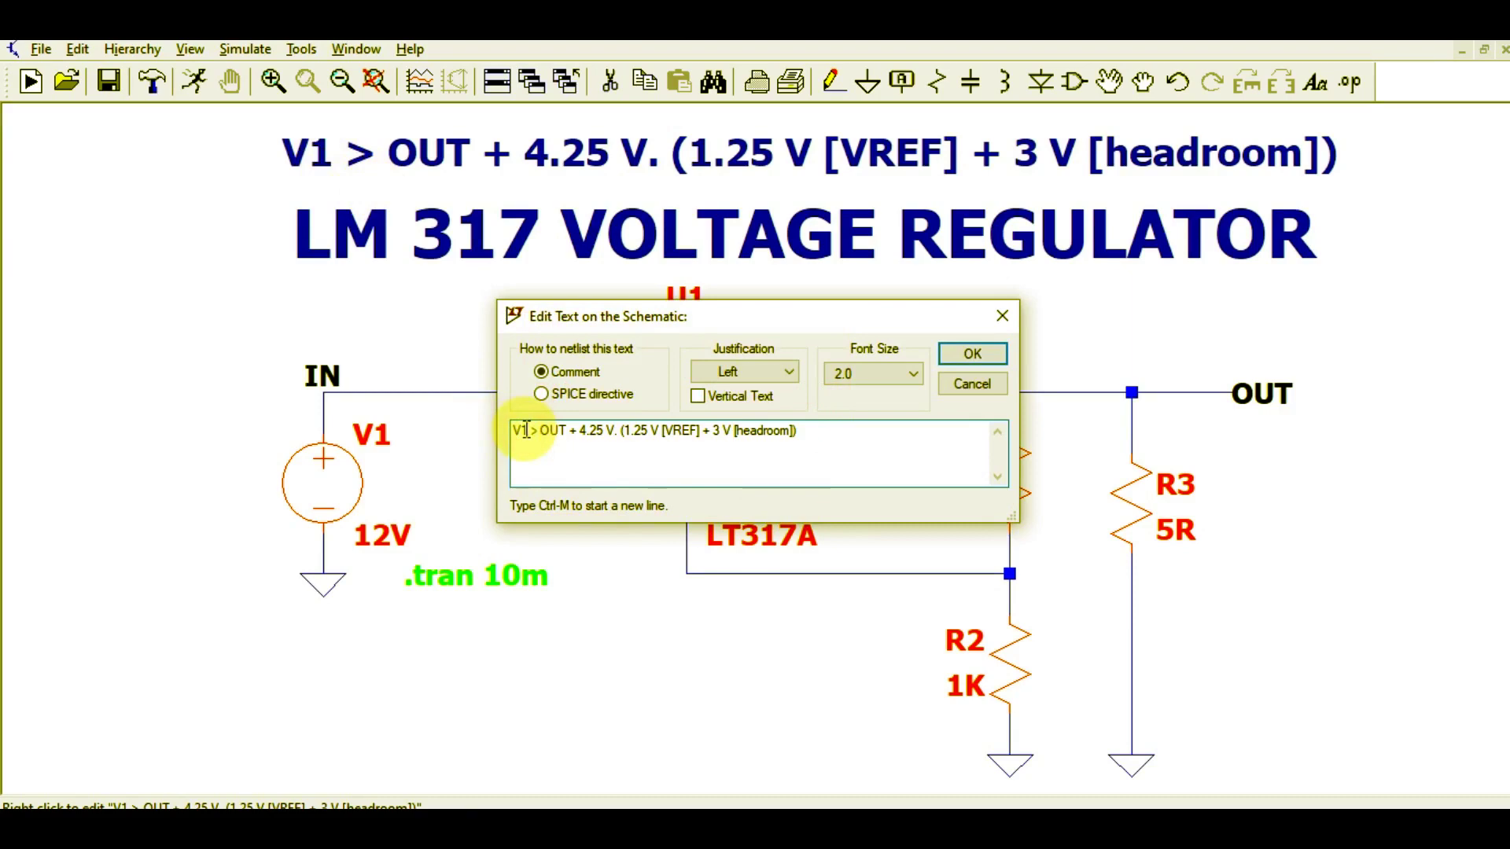
key(BackSpace)
key(BackSpace)
text(IN)
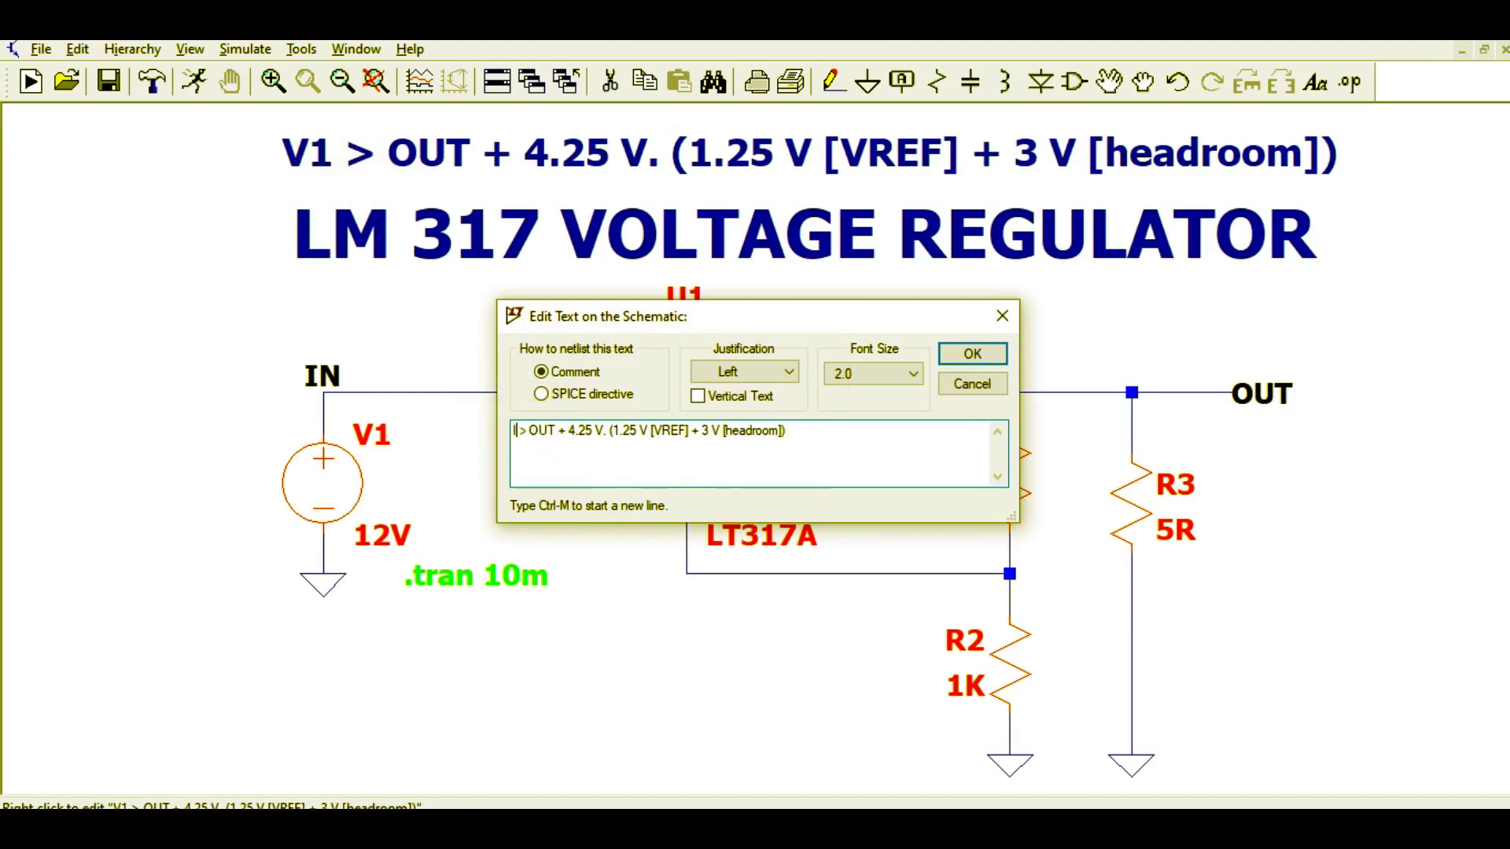
key(Return)
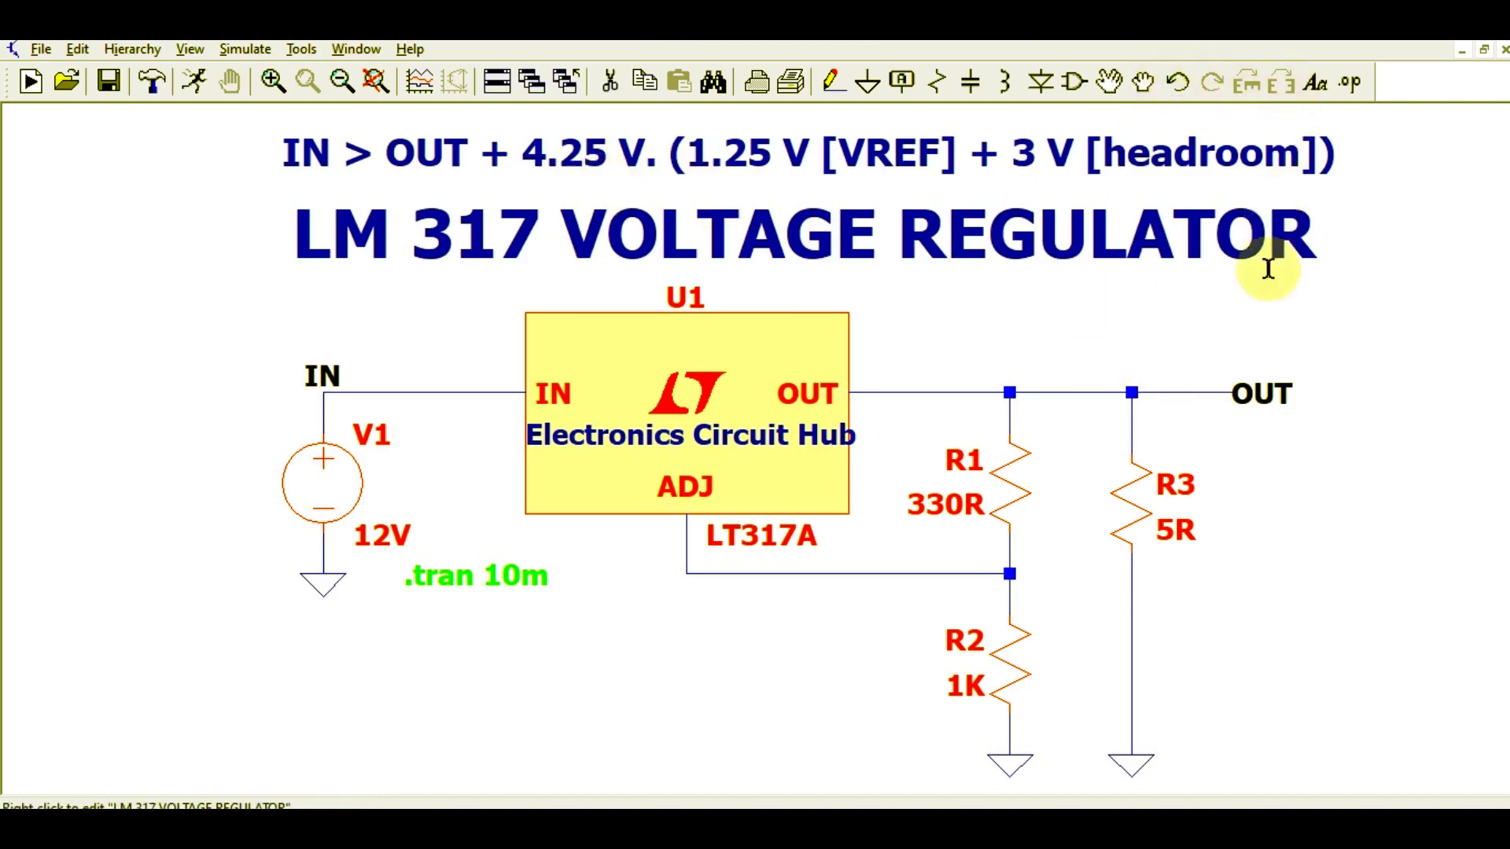
Place a '5V' text label on the OUT wire above R3
mouse_move(1249, 395)
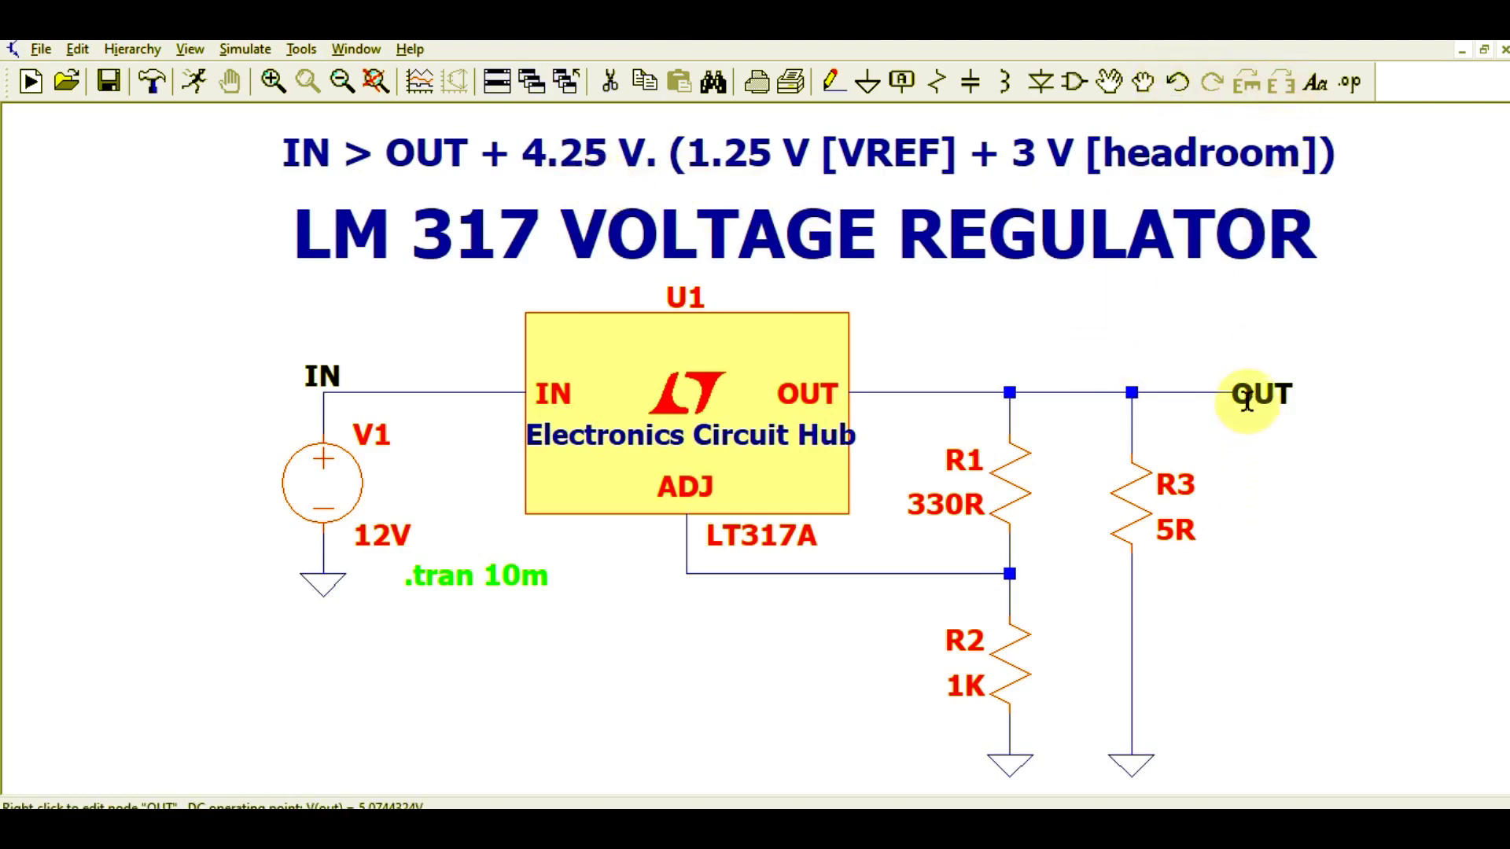
click(1315, 93)
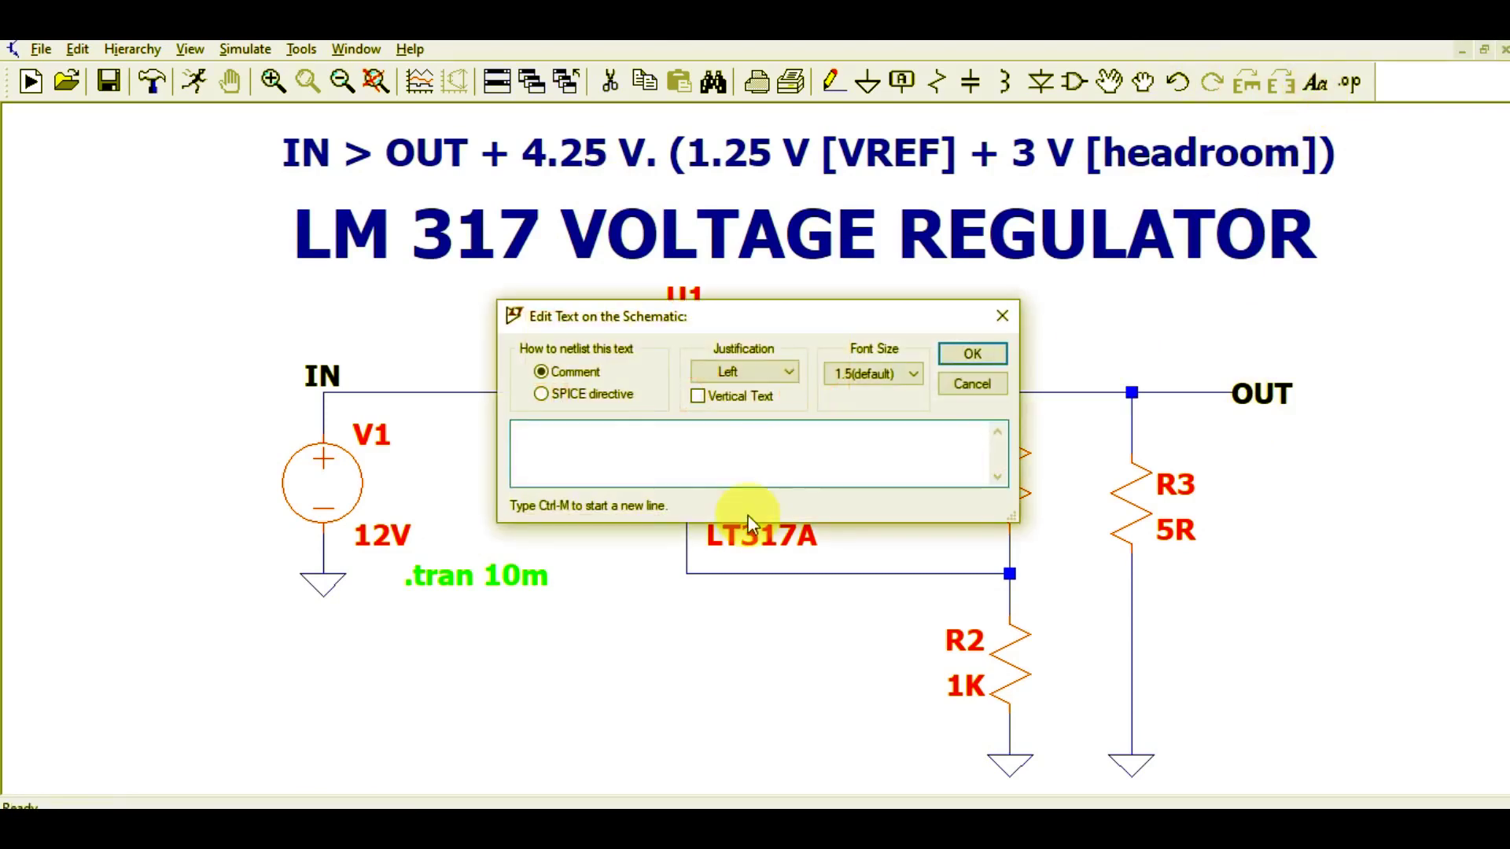
text(5V)
click(969, 353)
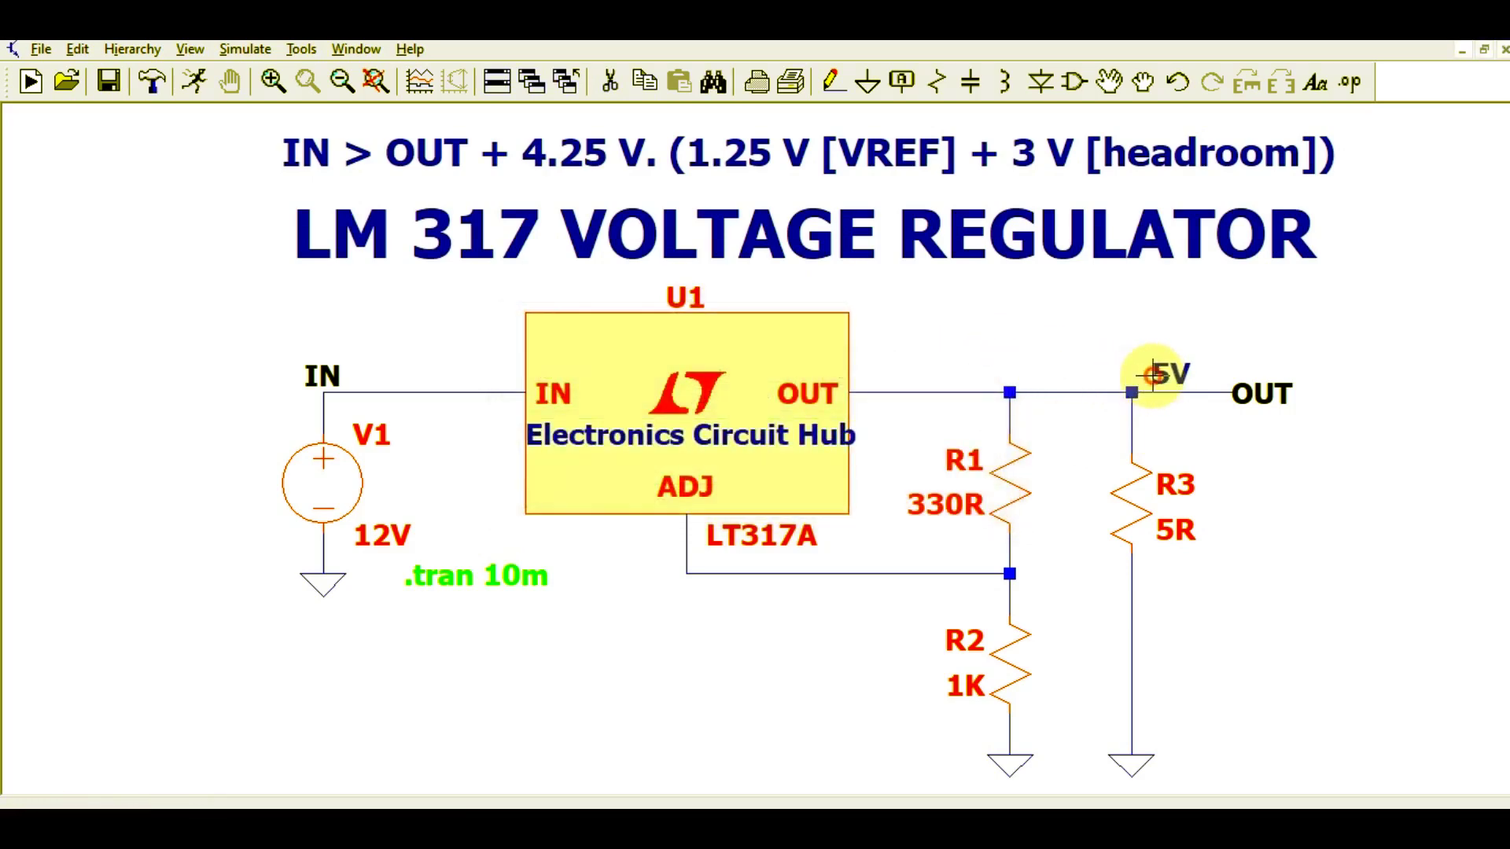
click(1153, 375)
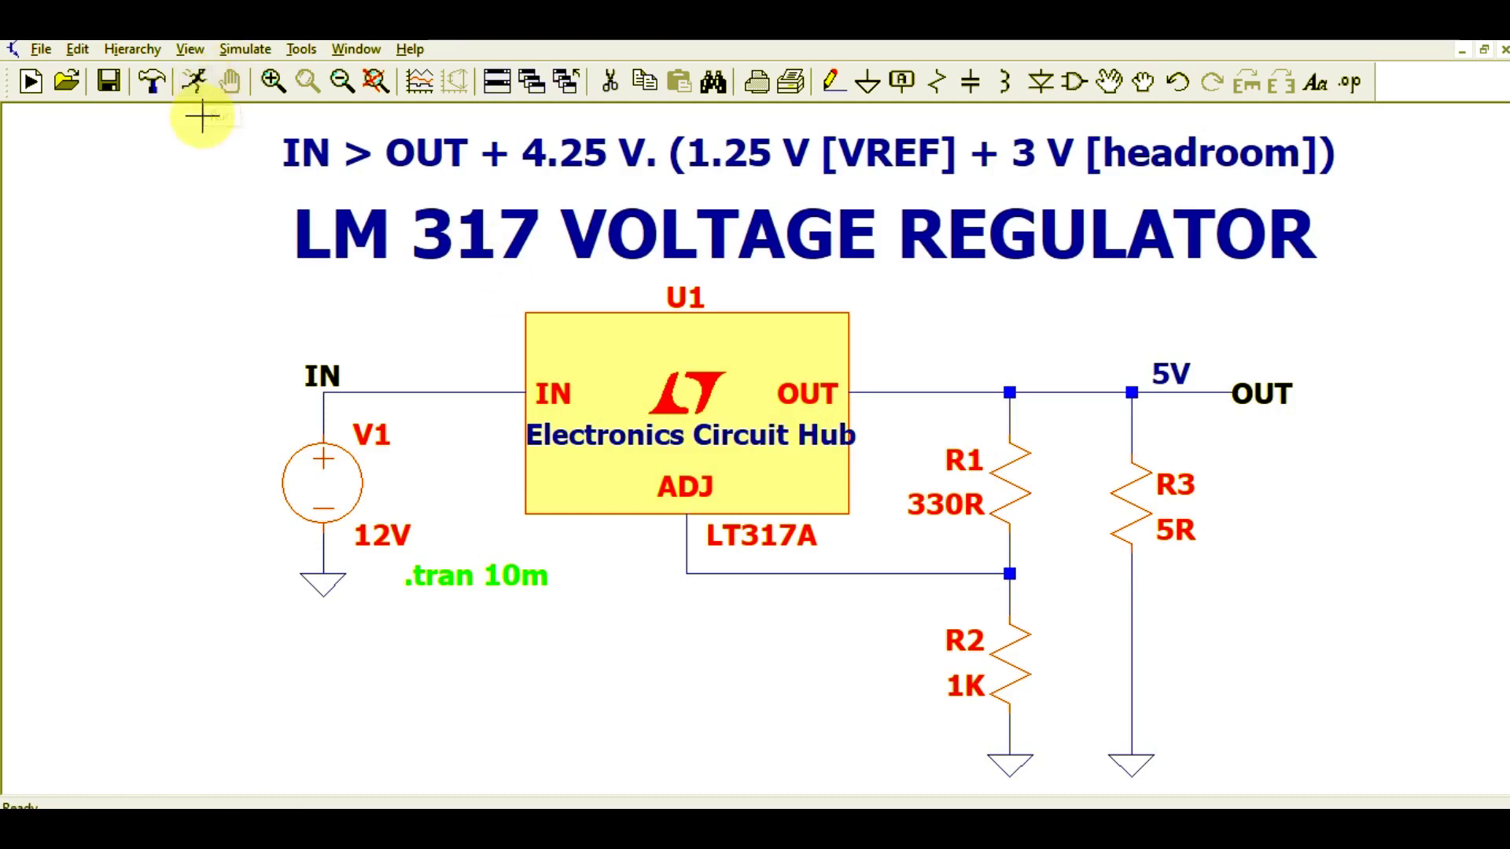
Run the transient simulation and tile the schematic and waveform windows vertically
click(197, 83)
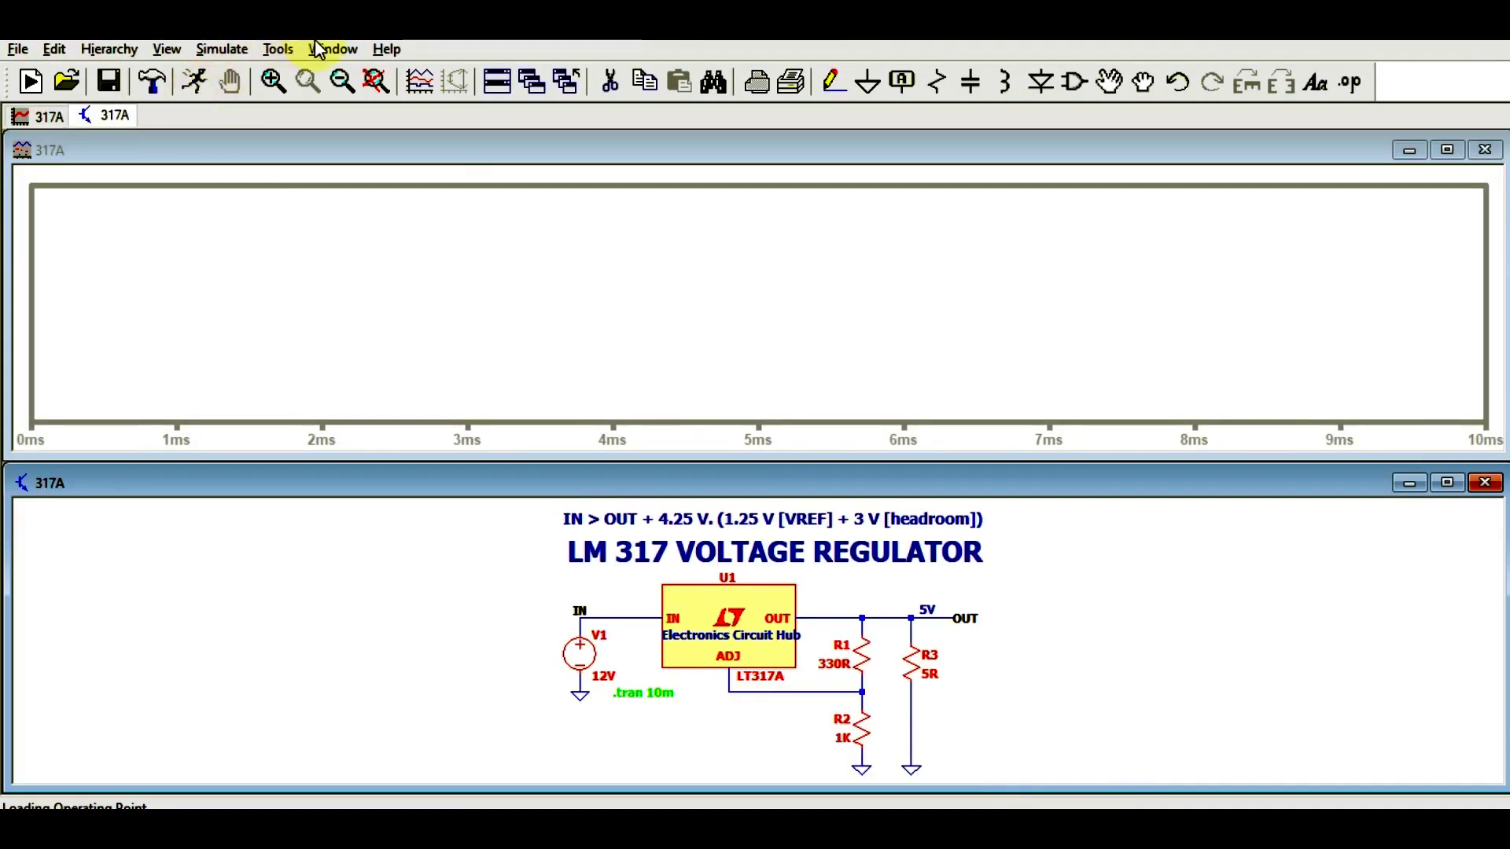
click(318, 49)
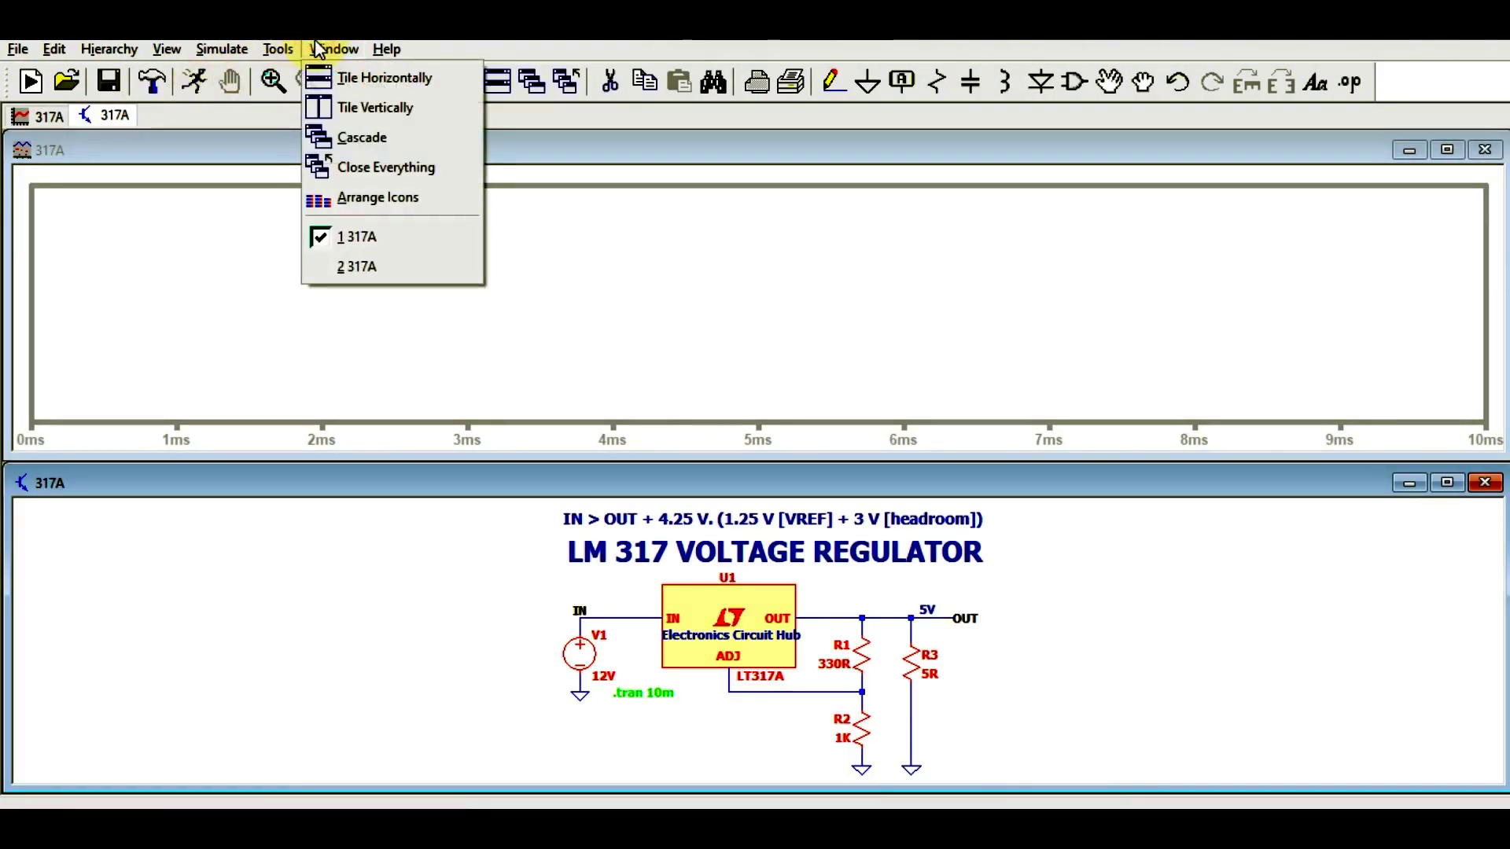
click(342, 101)
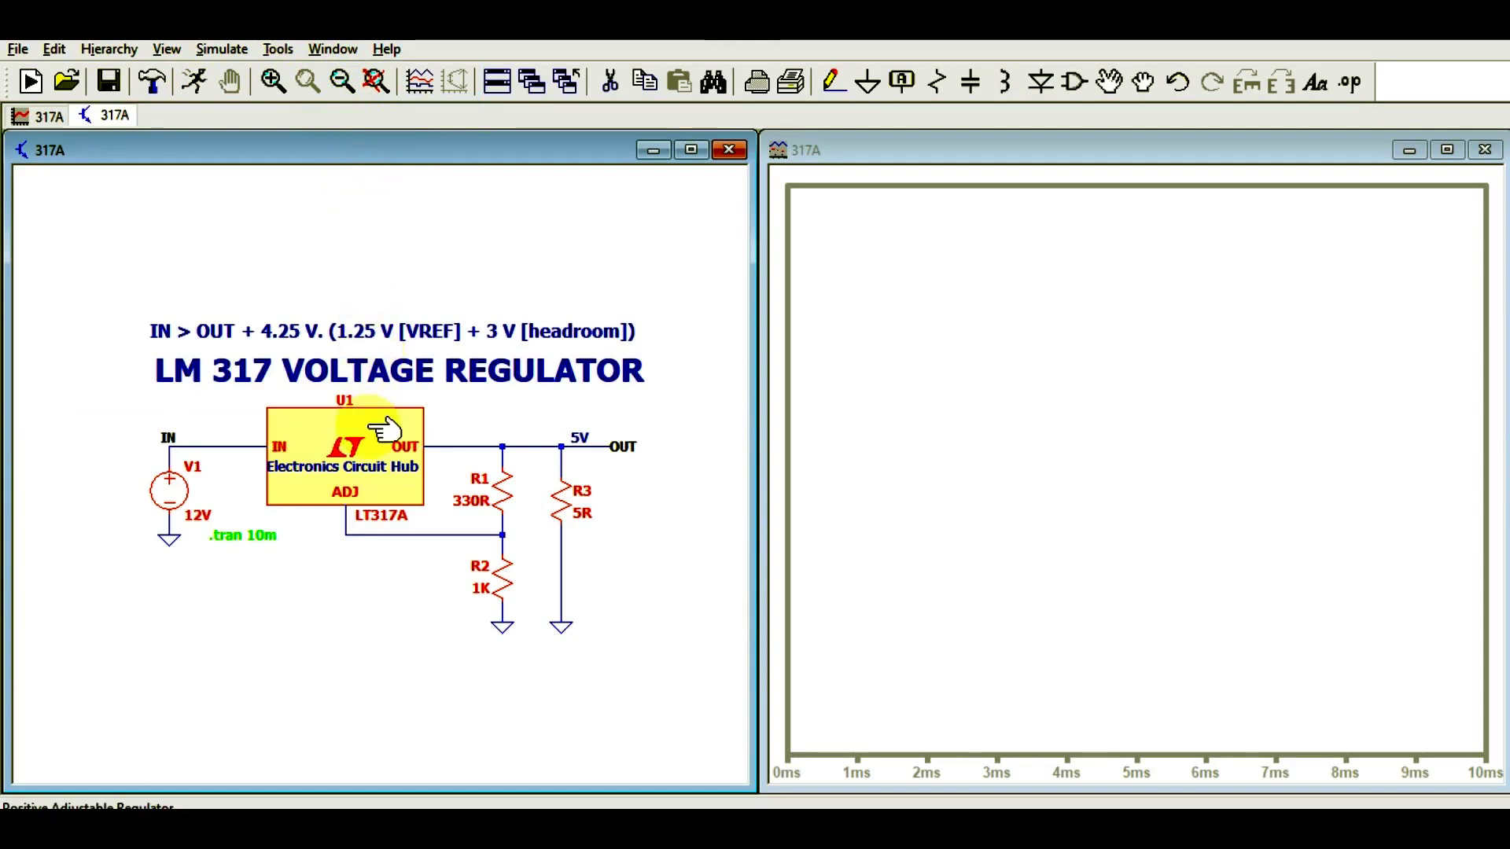
Plot V(in) at 12 V, then V(out) at about 5.074 V in a new pane above
click(839, 418)
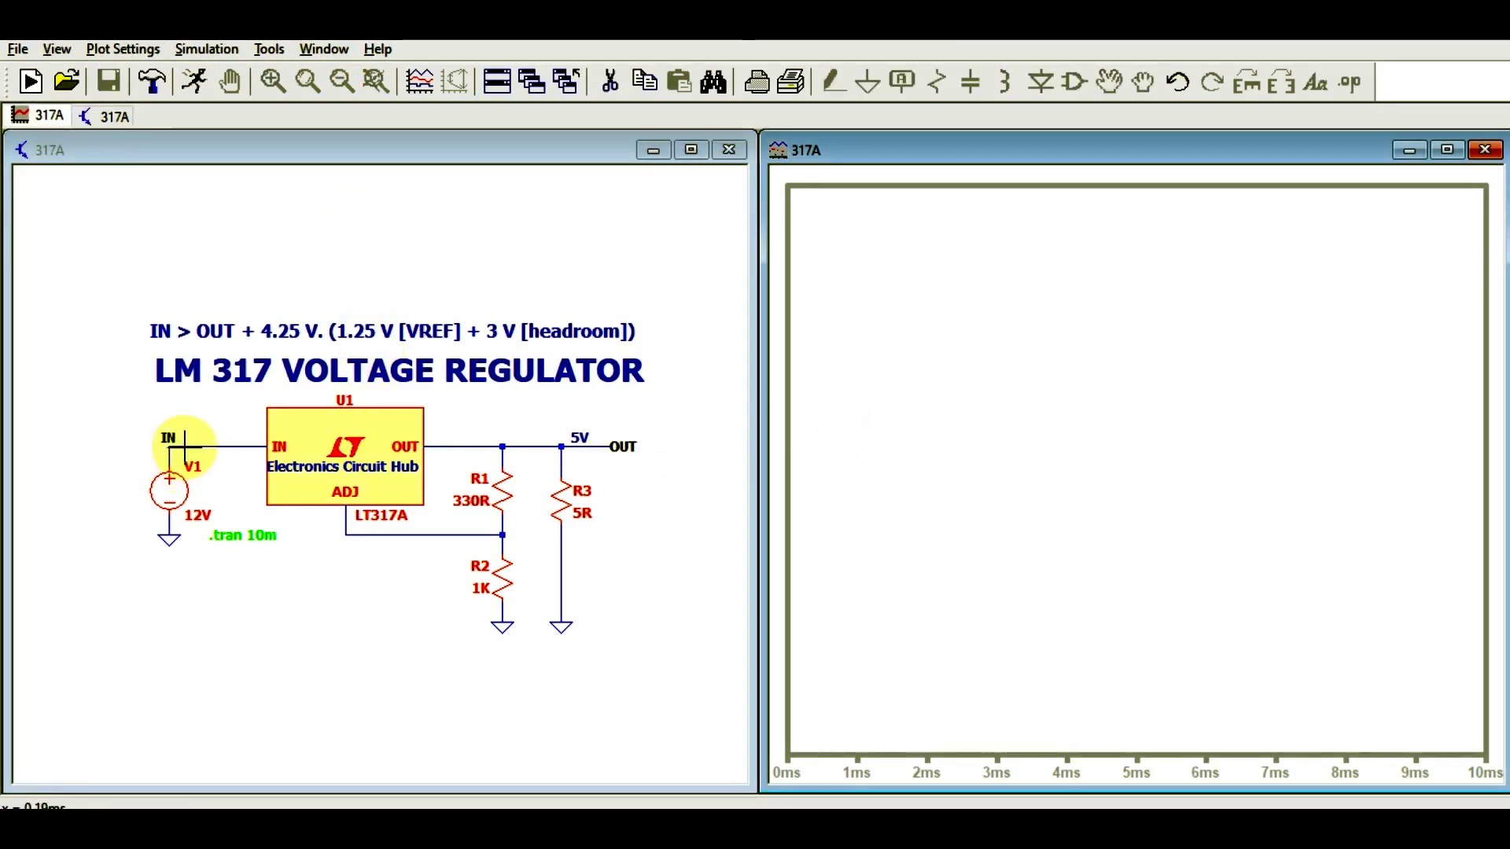
click(185, 446)
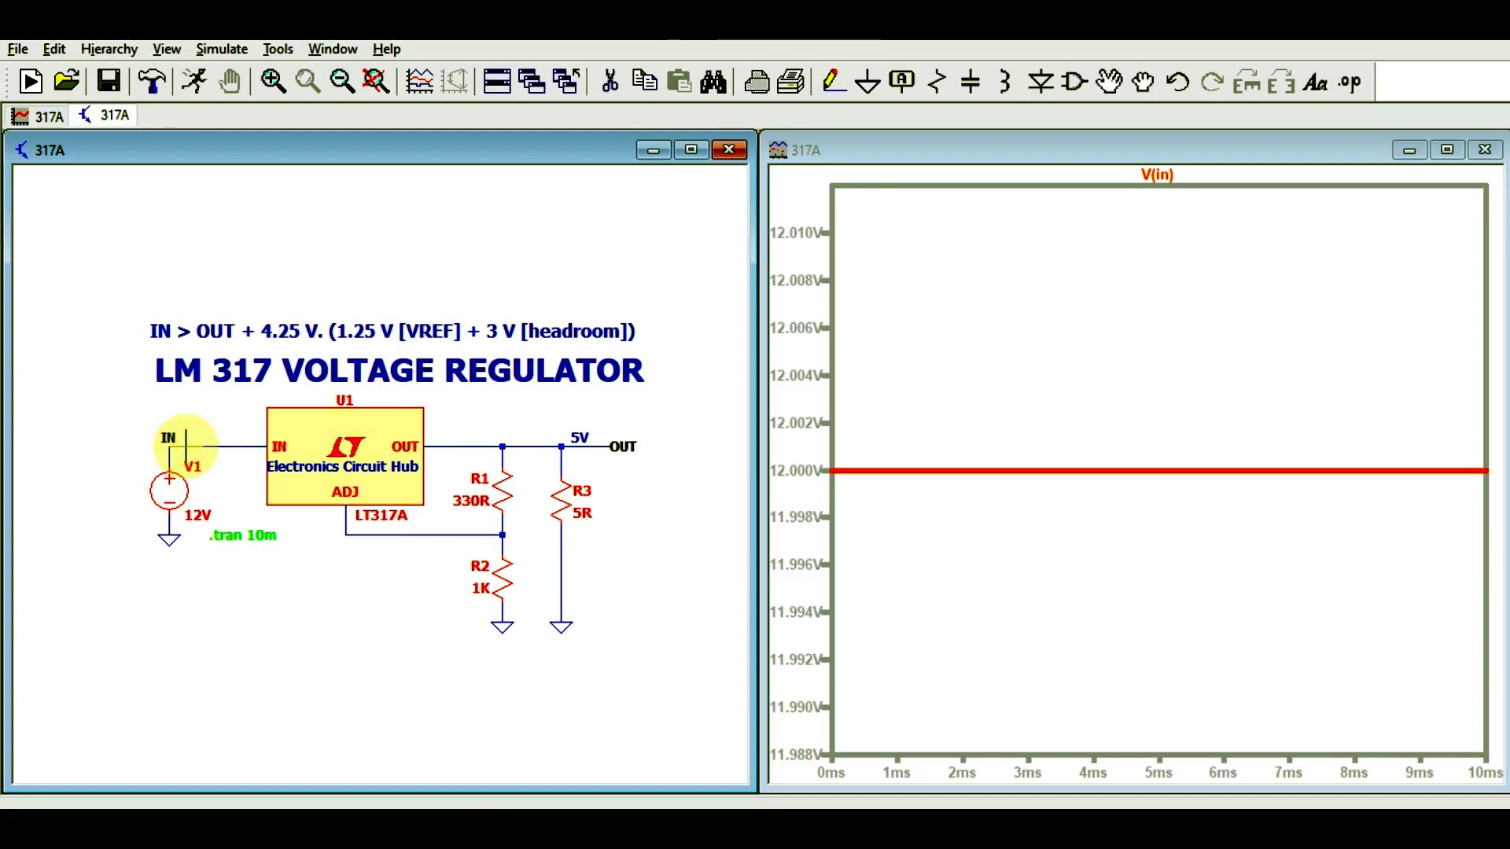
right_click(1066, 349)
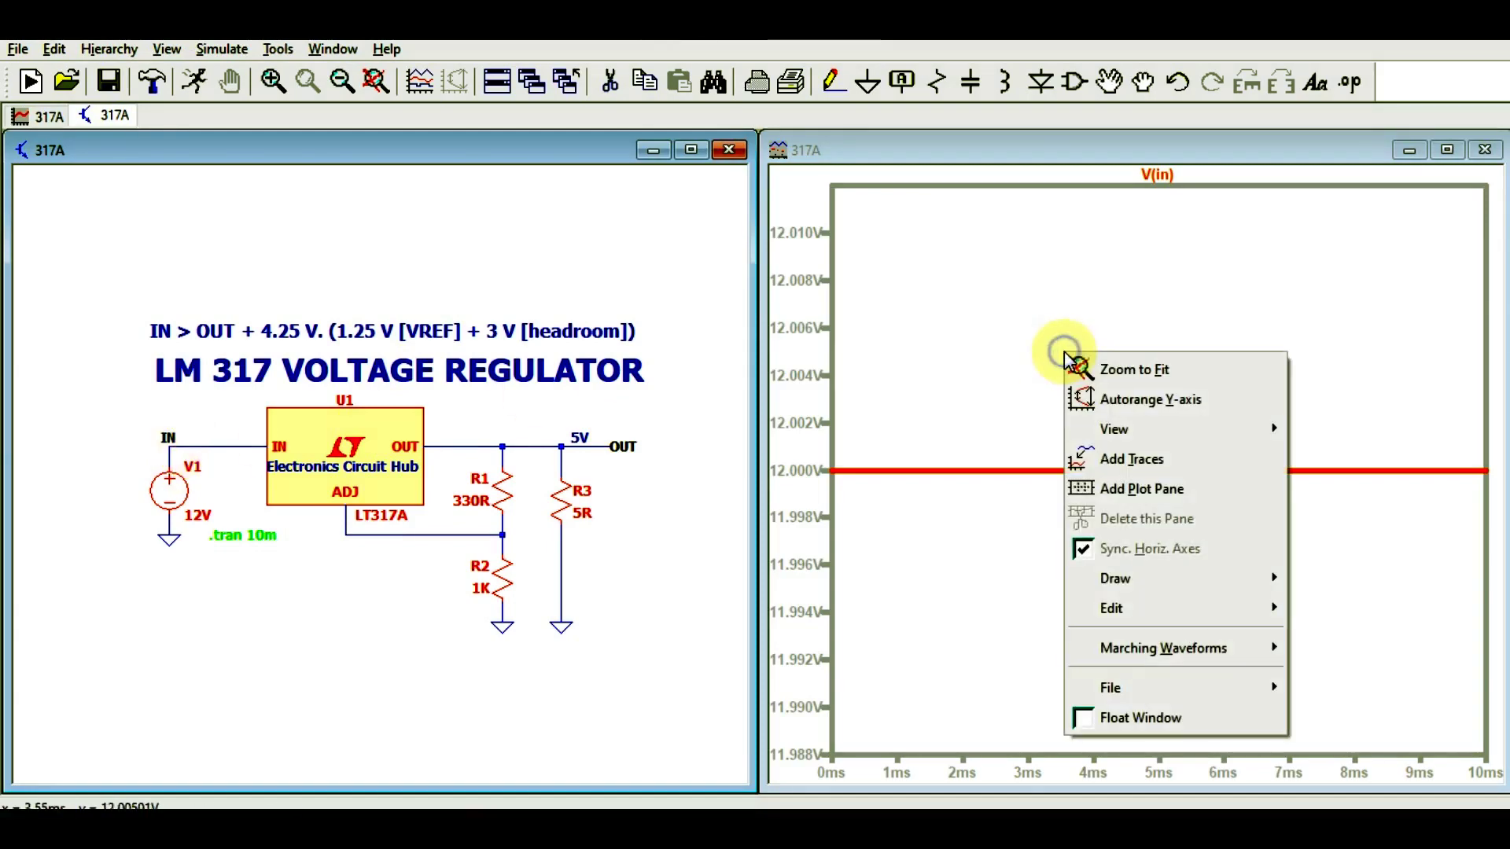
click(1134, 496)
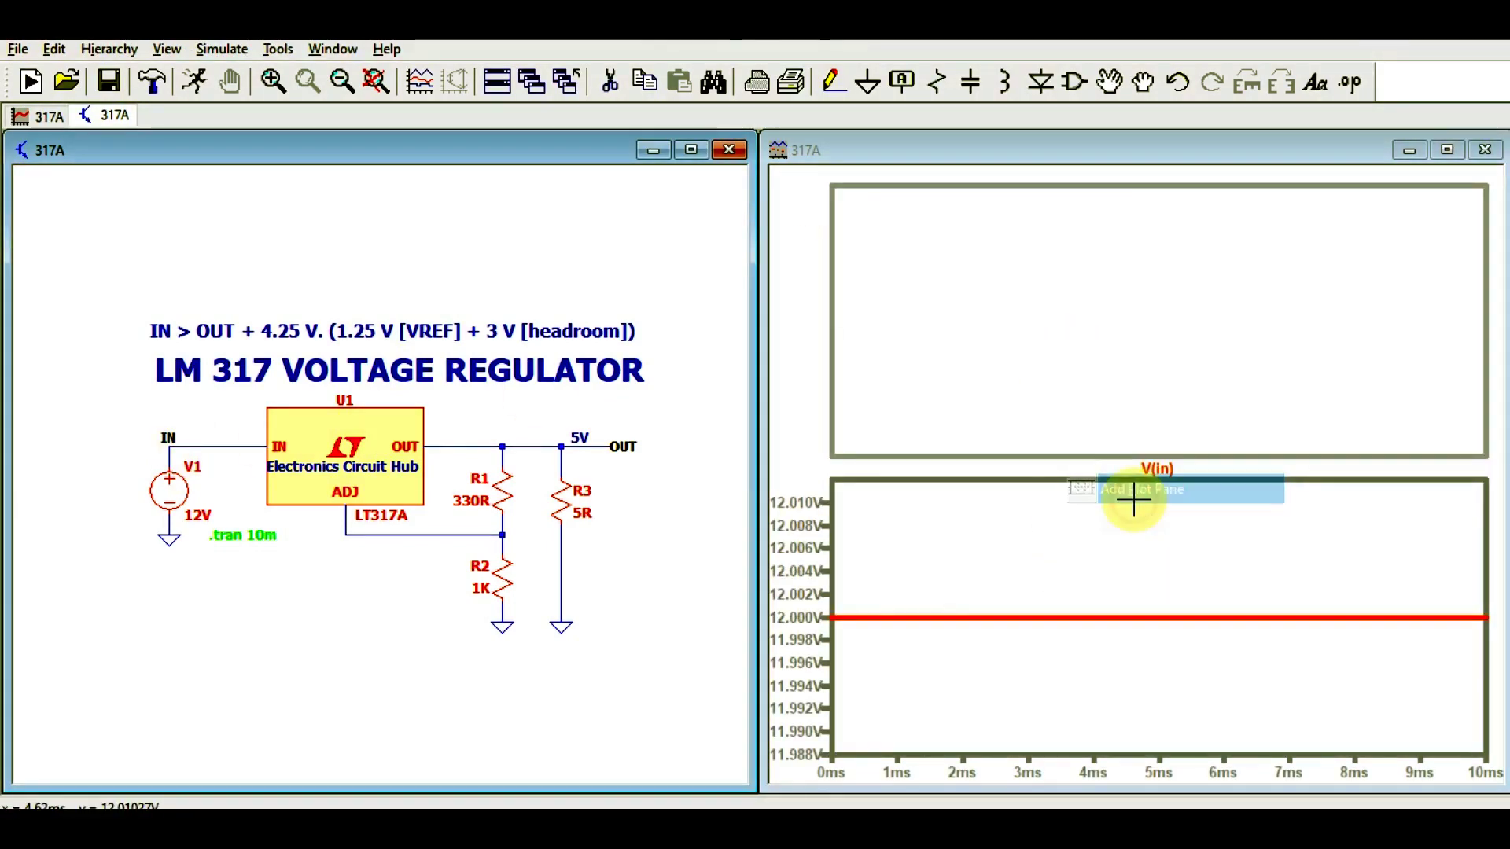
click(563, 445)
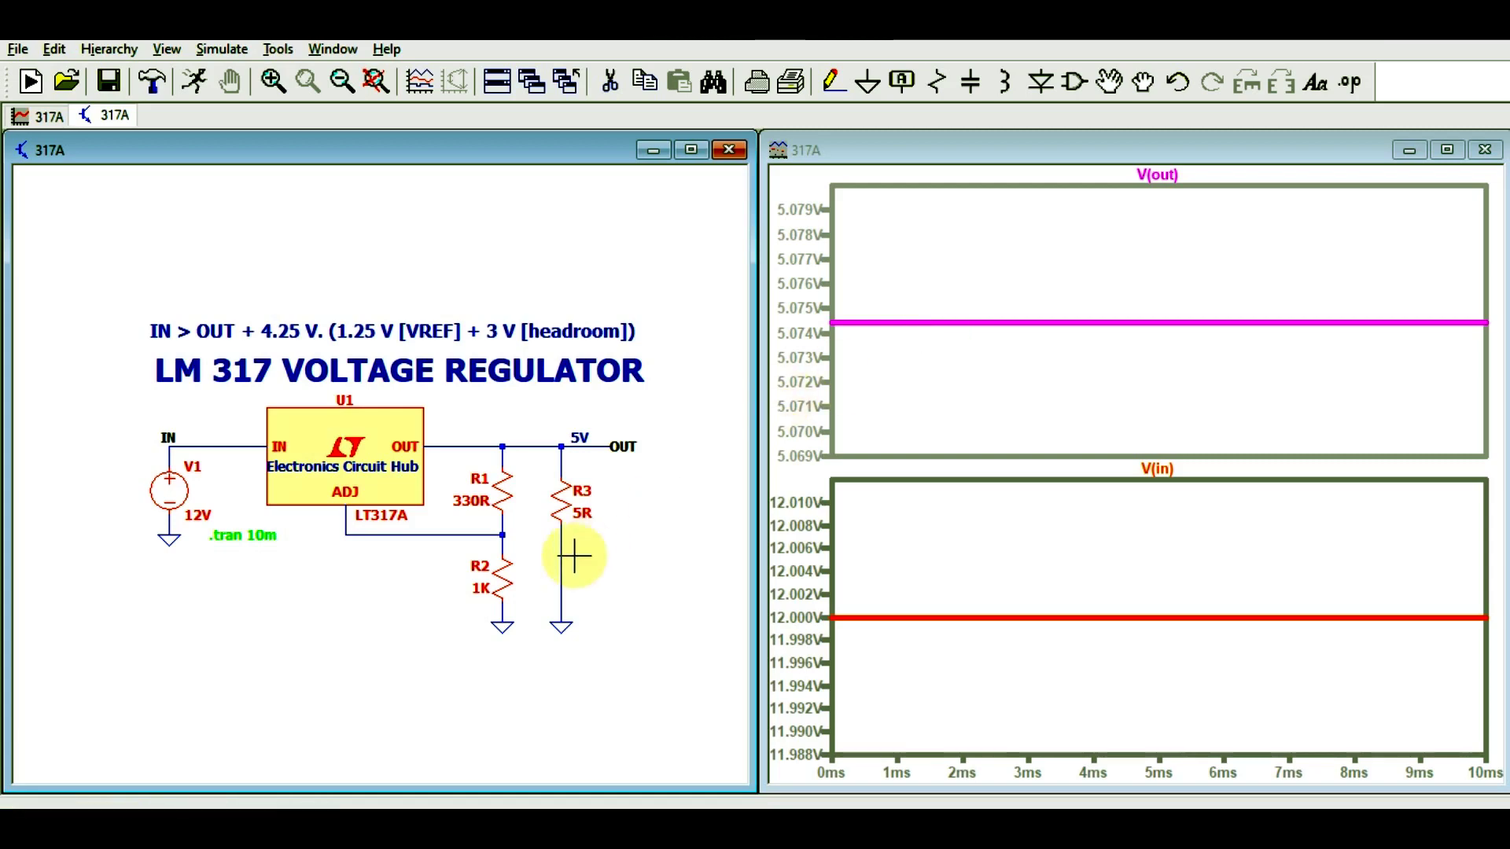
Probe R3 to add its load current I(R3), near 1.015 A, to the V(out) pane
click(569, 510)
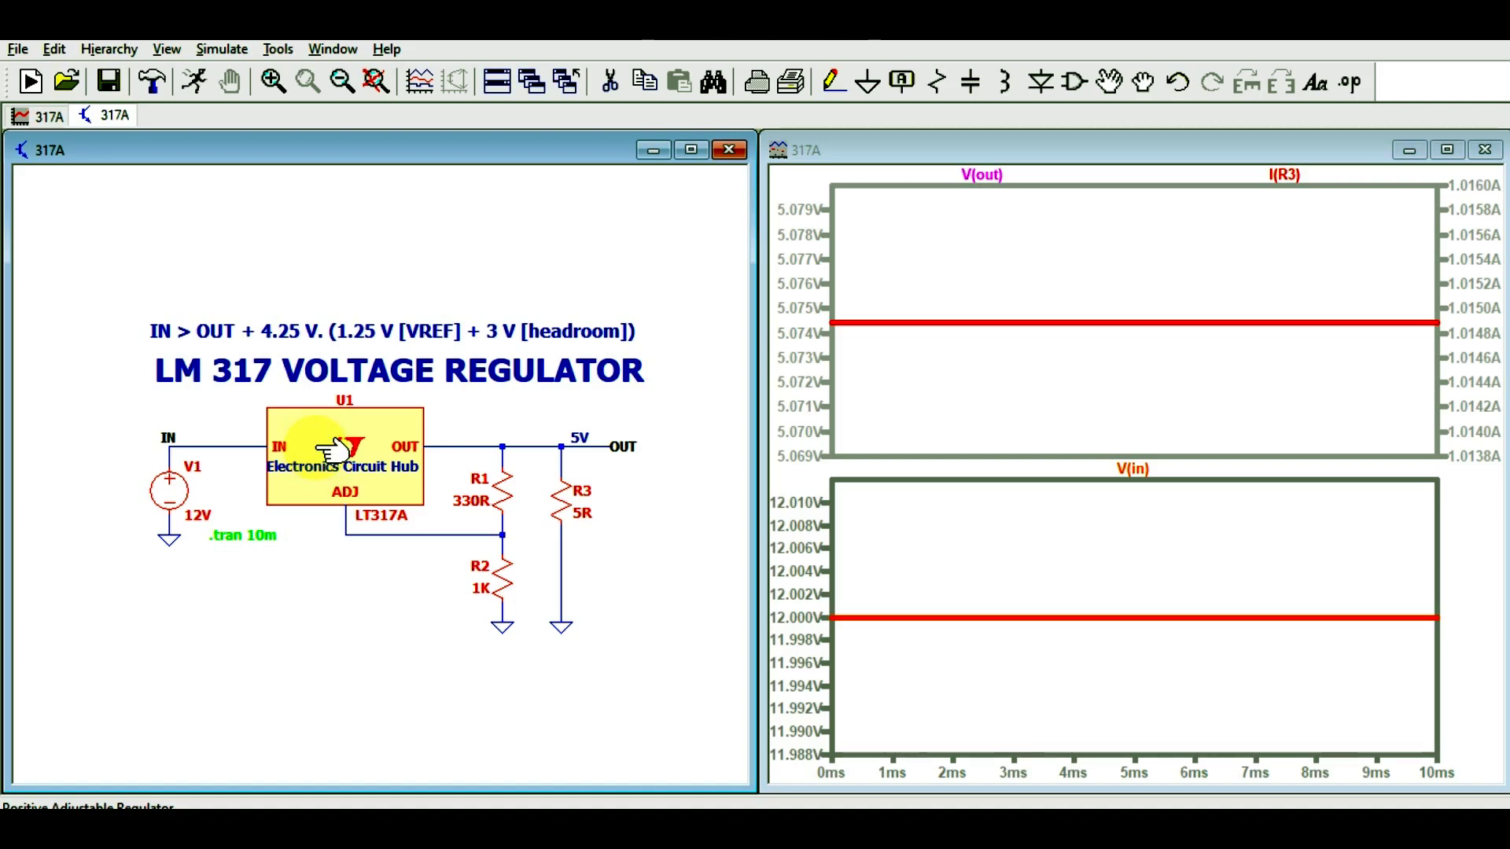
Plot U1's power dissipation, about 7.055 W, in the V(in) pane
click(1042, 304)
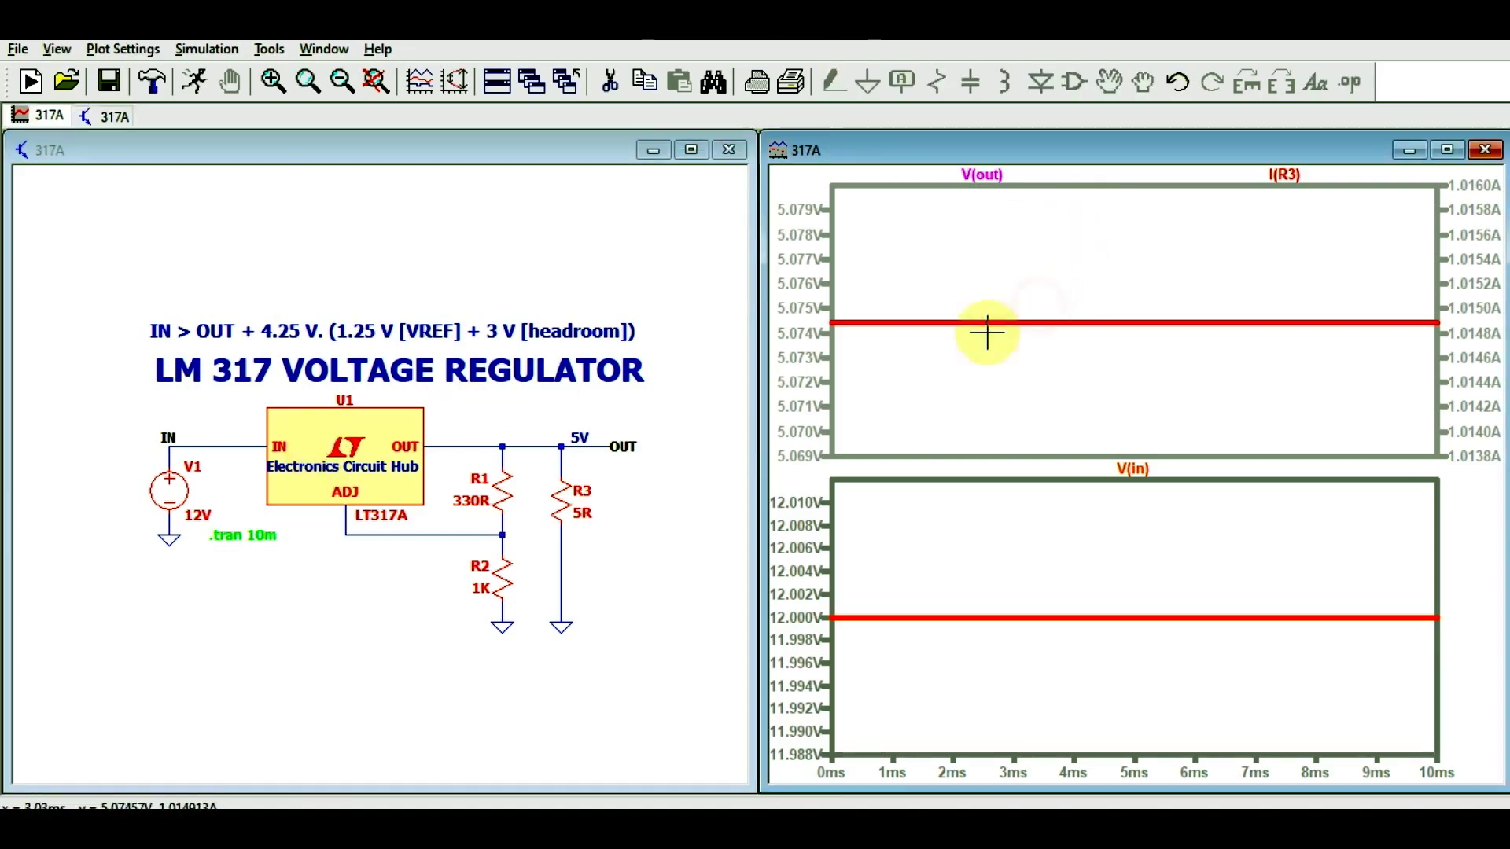
click(344, 454)
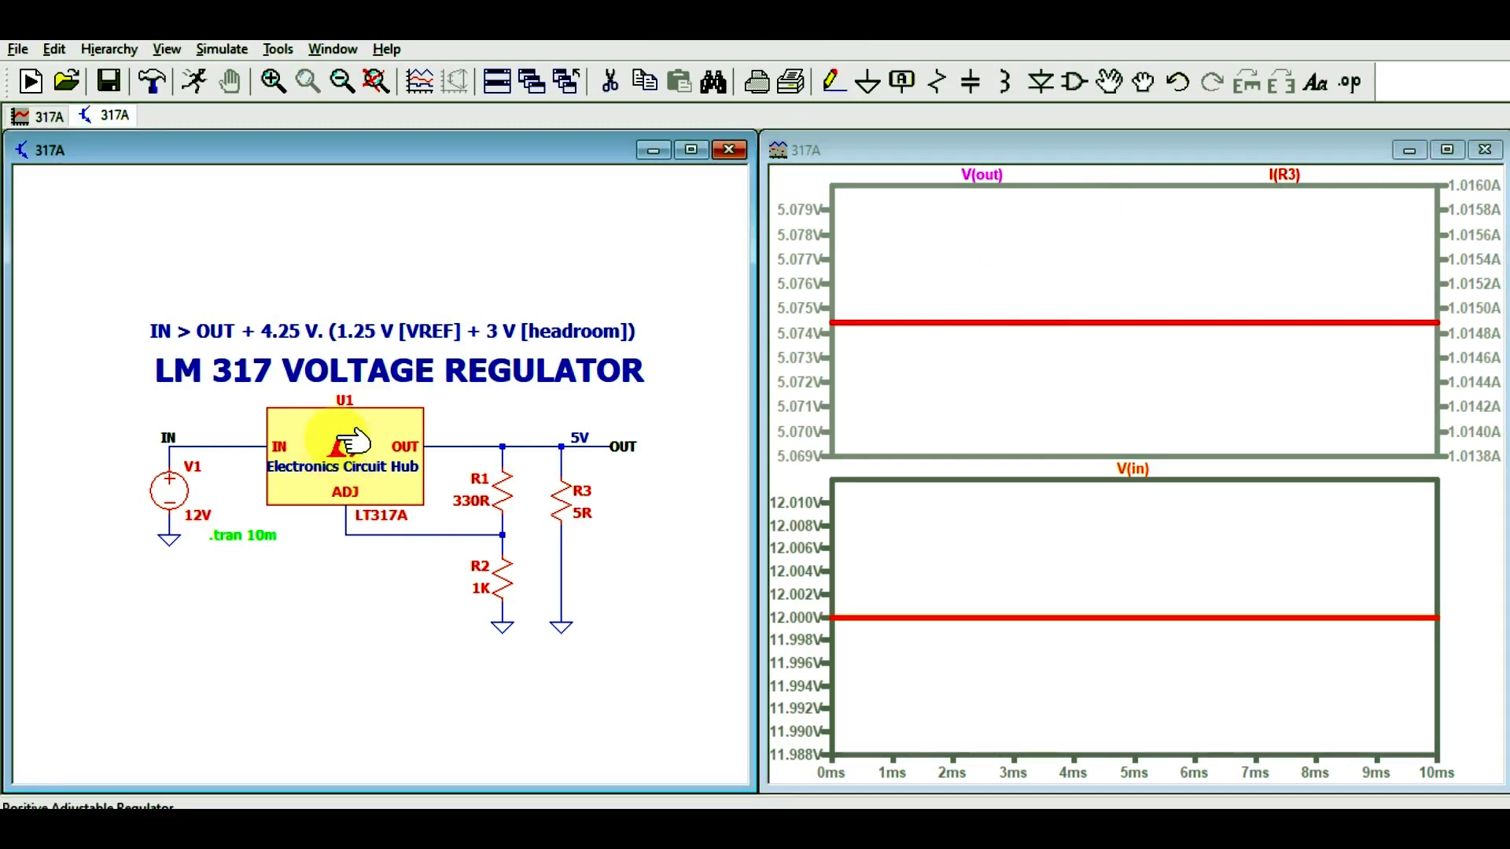
key(alt)
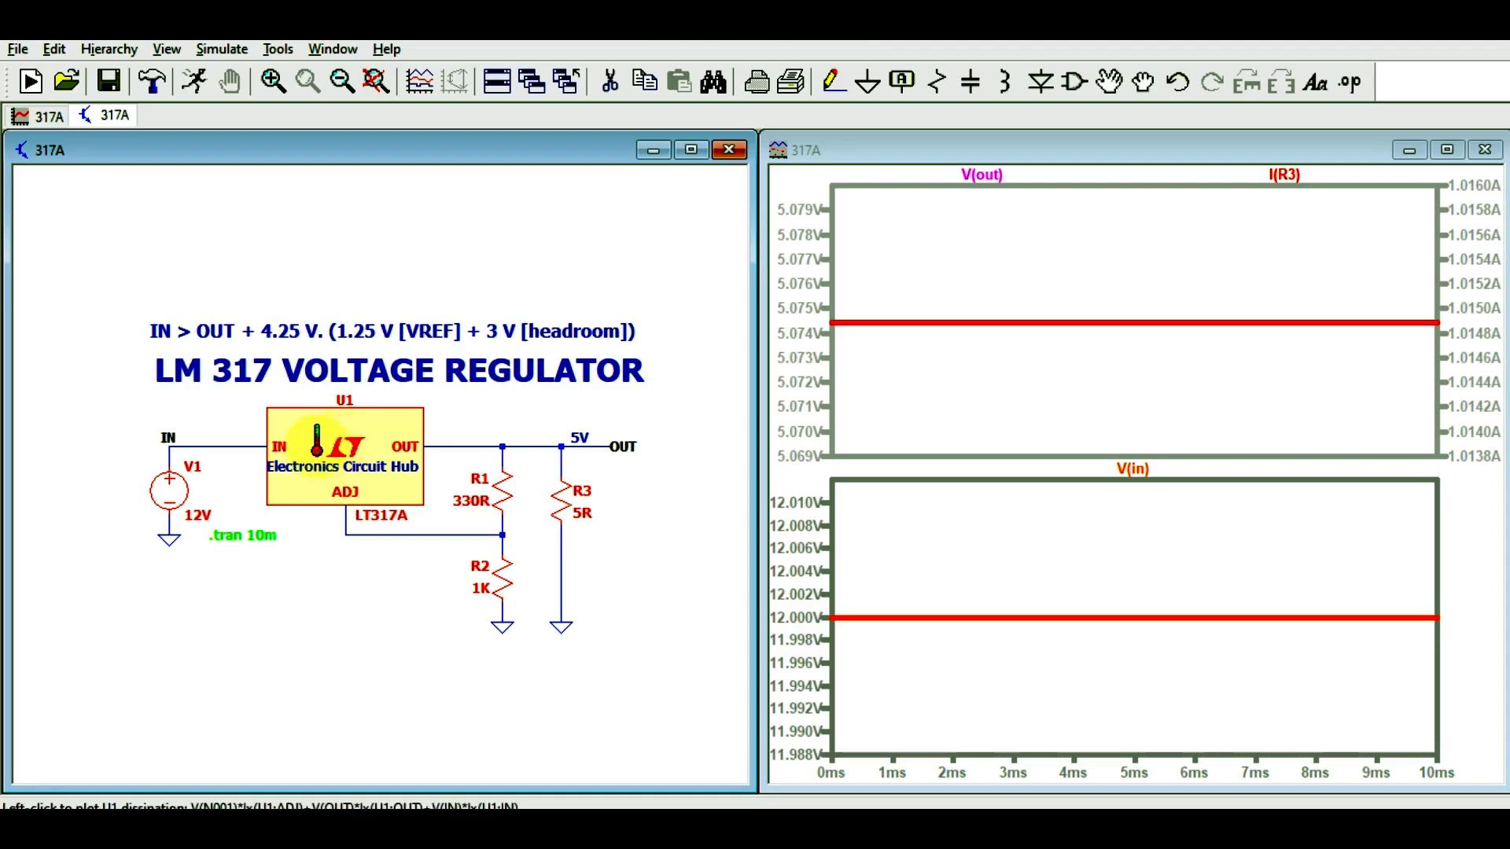
alt+click(316, 472)
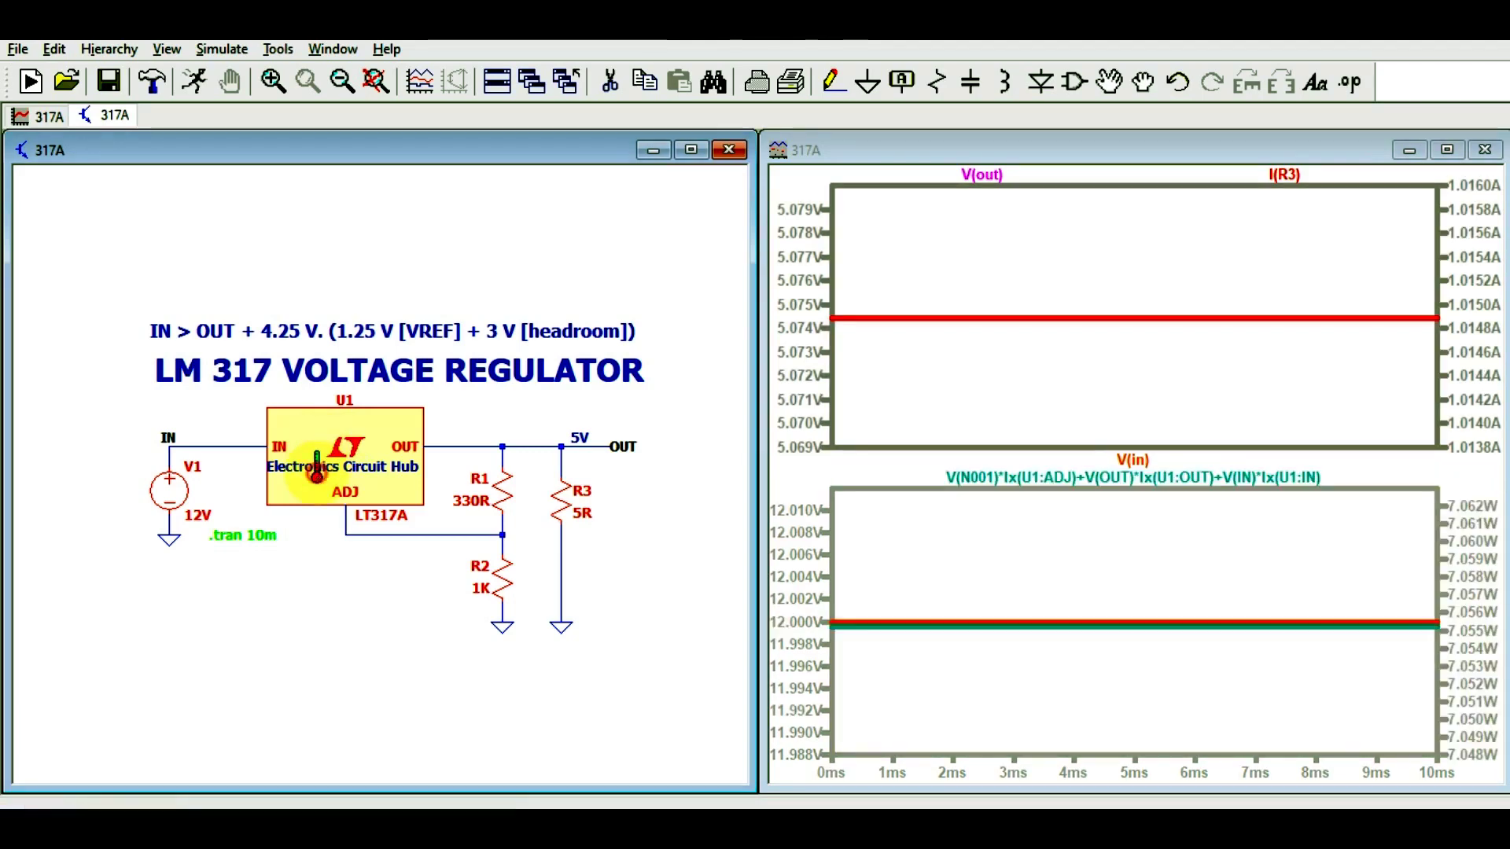
alt+click(317, 472)
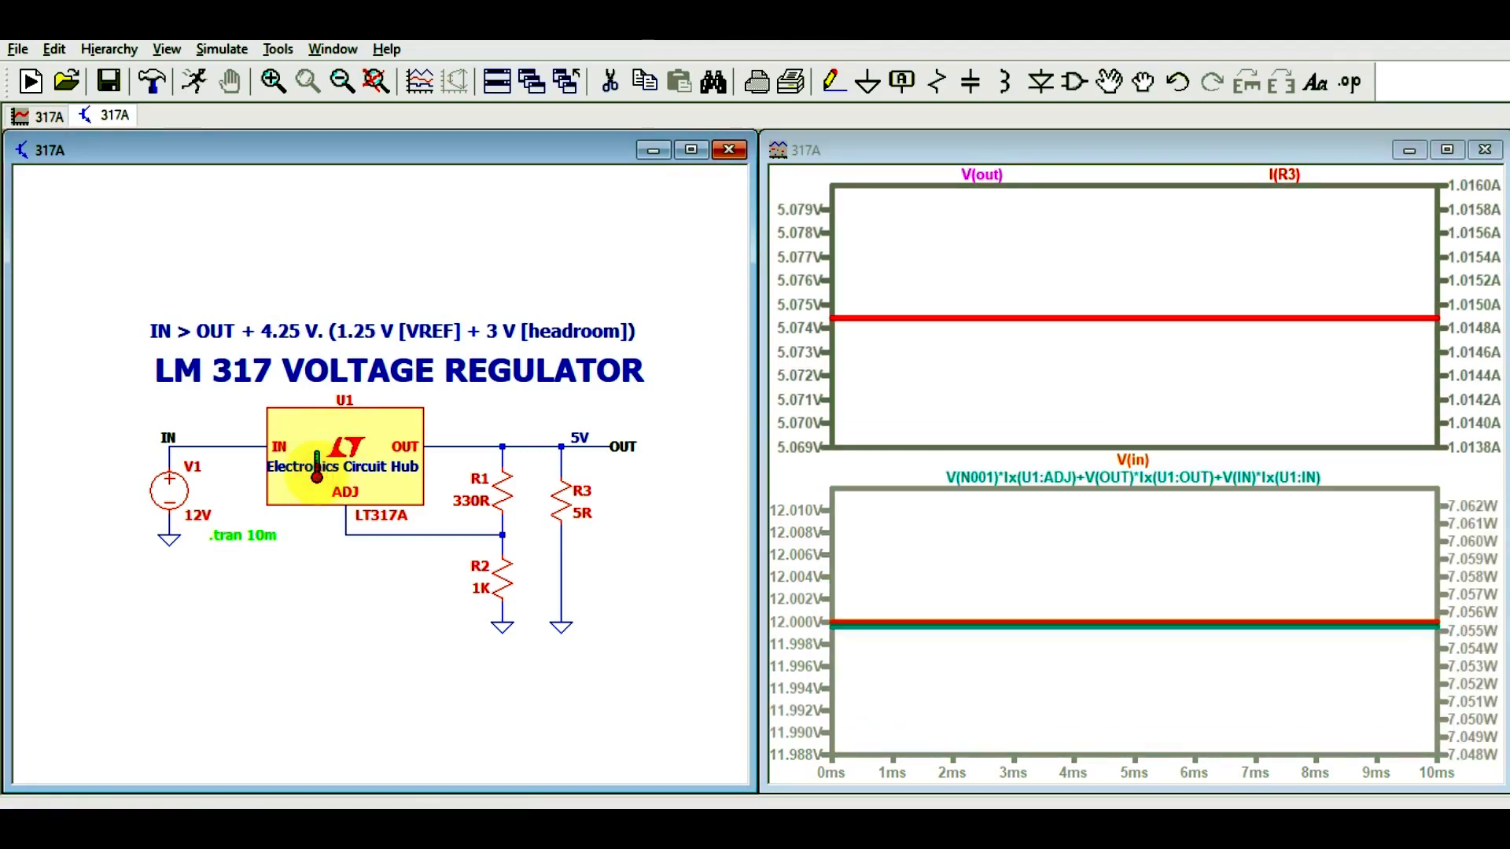